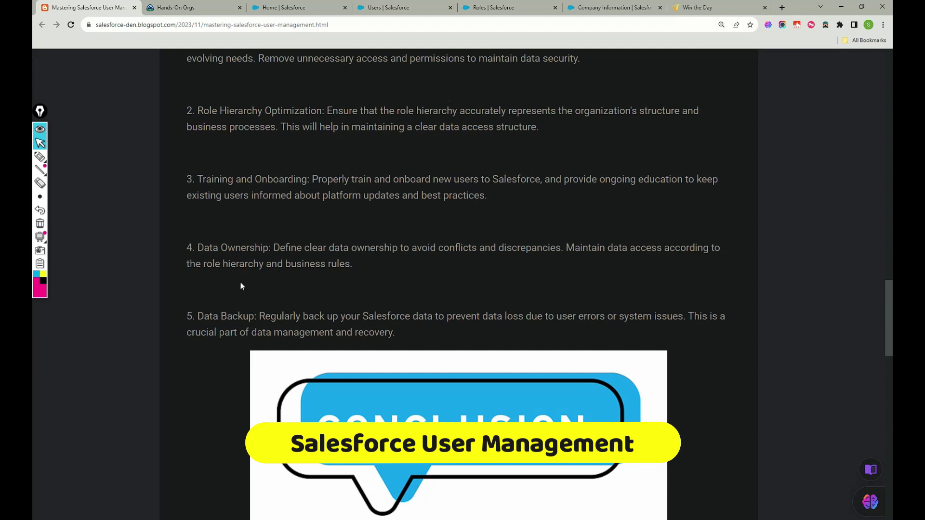
Skim the user-management blog post back to its top and switch to Trailhead's Hands-On Orgs page.
scroll(249, 288, "down", 10)
scroll(249, 287, "up", 20)
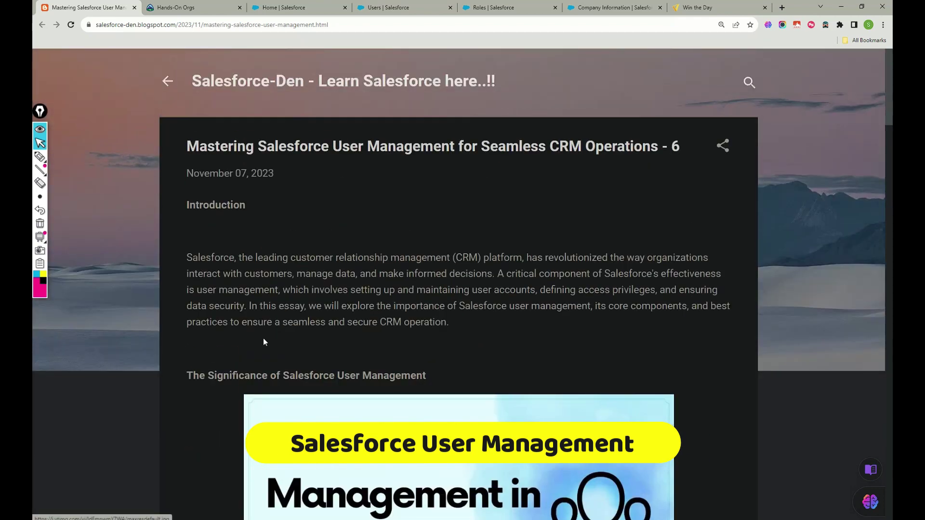
left_click(179, 9)
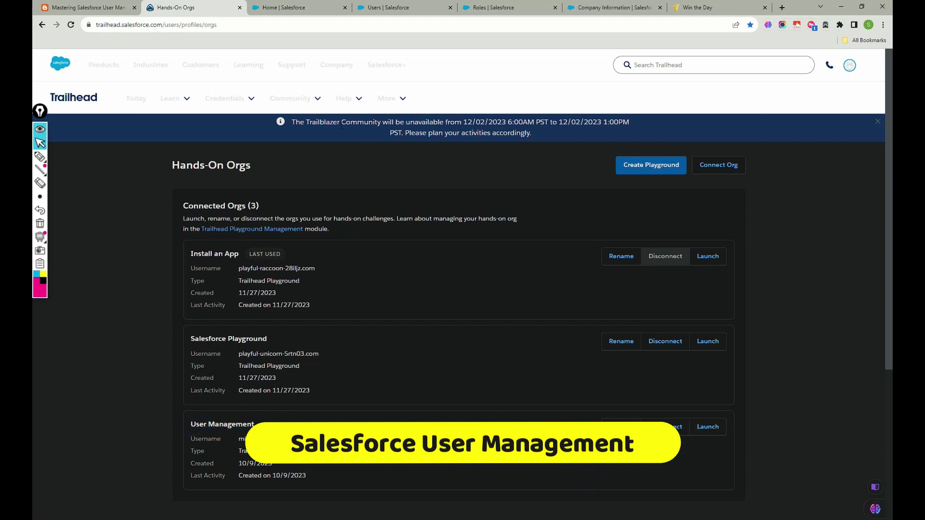
From the Trailhead org's Sales home, launch Setup in a new tab via the gear menu.
left_click(283, 7)
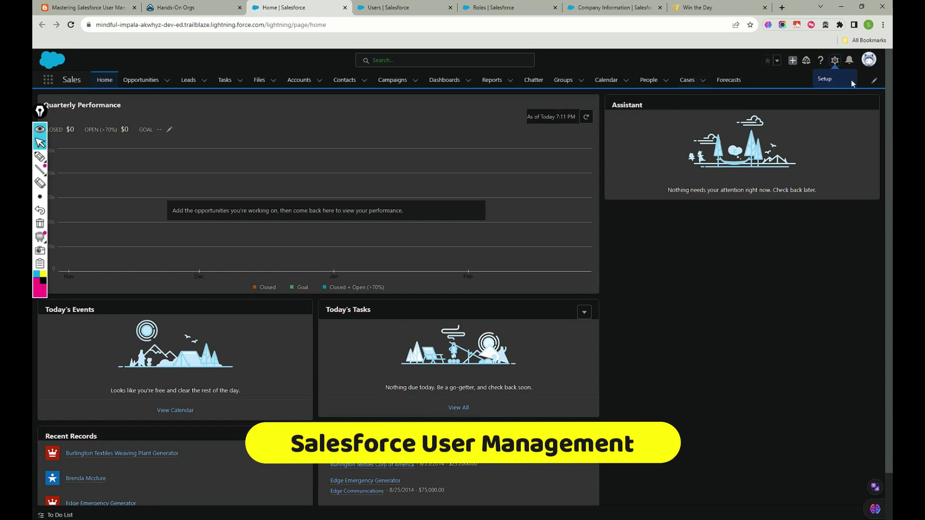
left_click(836, 61)
left_click(835, 62)
left_click(793, 89)
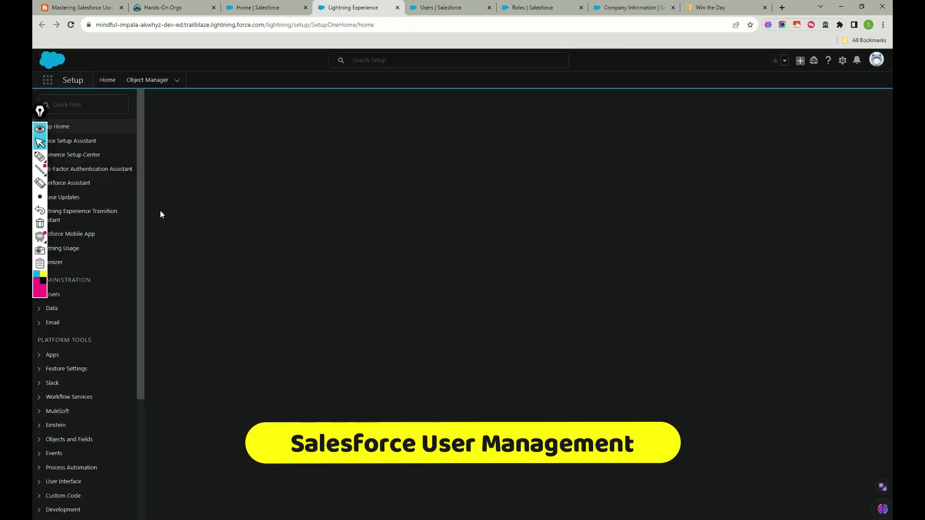
Expand Administration > Users in the Setup sidebar.
left_click_drag(42, 114, 656, 119)
left_click_drag(876, 117, 875, 112)
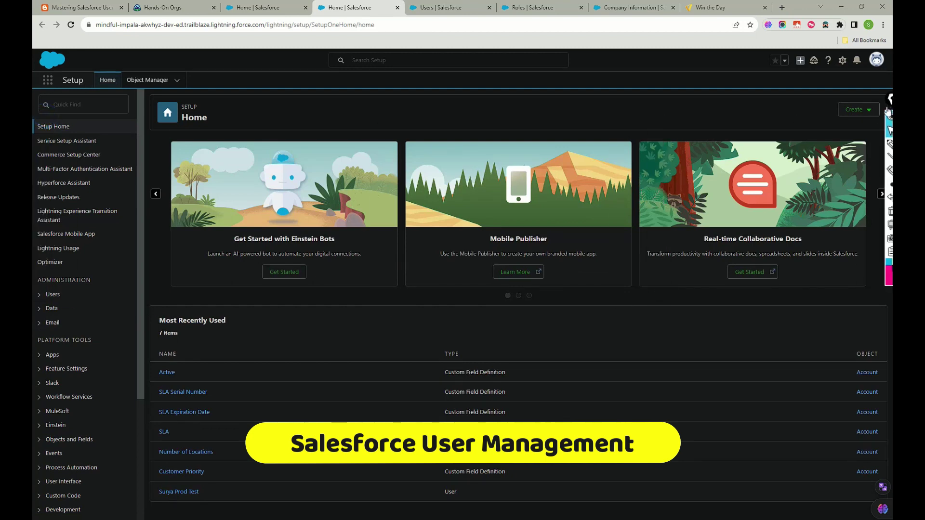
left_click(48, 294)
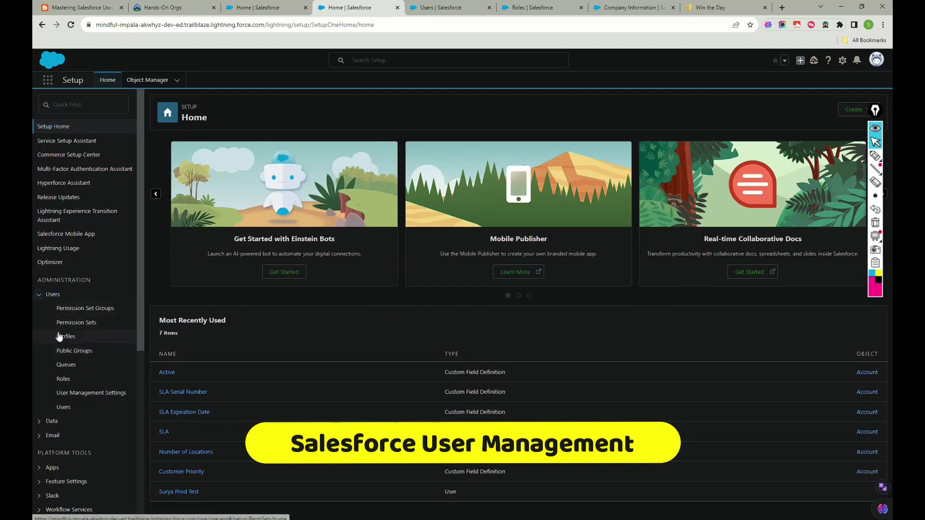
Mark Permission Set Groups, Permission Sets, Profiles, Public Groups and Queues in pink ink.
left_click(876, 156)
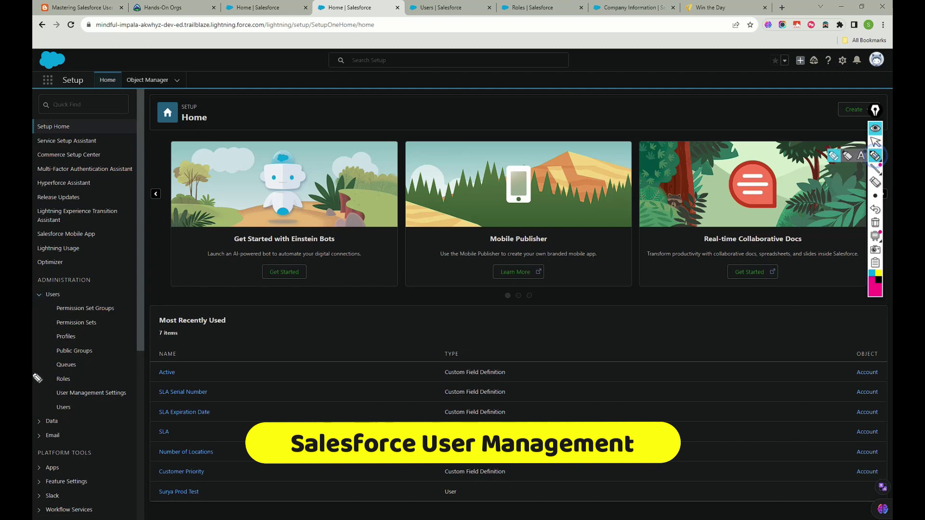
mouse_move(117, 302)
left_mouse_down()
mouse_move(120, 309)
mouse_move(157, 266)
left_mouse_up()
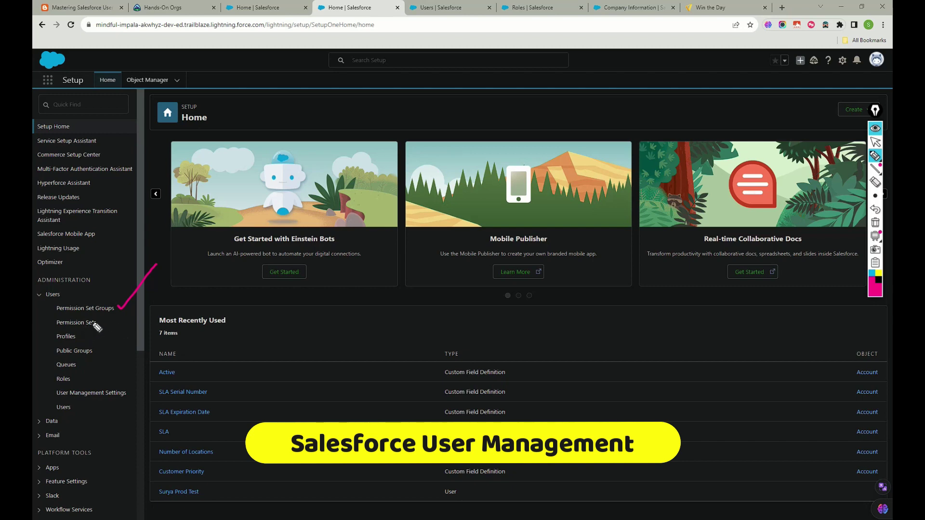
left_click_drag(99, 318, 142, 312)
left_click_drag(81, 338, 121, 327)
left_click_drag(98, 347, 135, 342)
mouse_move(51, 357)
left_mouse_down()
mouse_move(123, 355)
mouse_move(80, 346)
mouse_move(48, 350)
mouse_move(50, 357)
left_mouse_up()
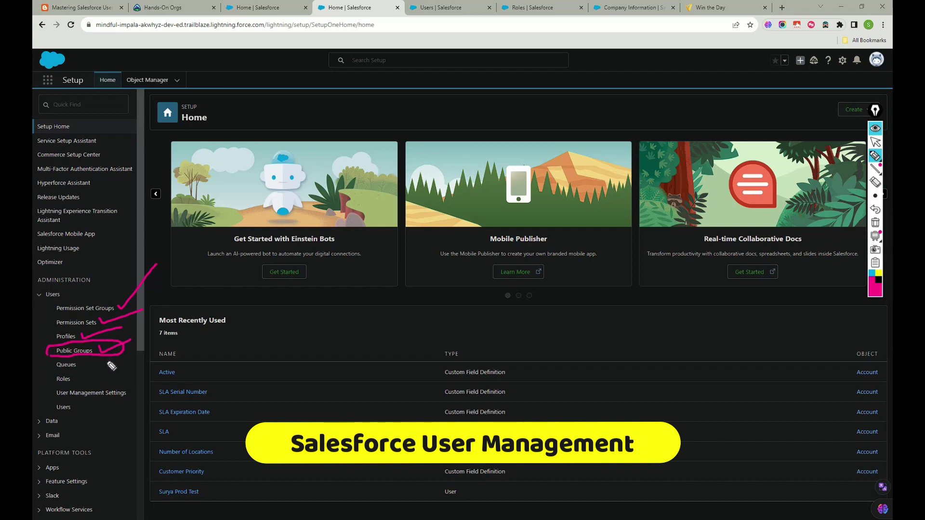
left_click(83, 363)
left_click_drag(82, 362, 108, 359)
Handwrite and circle a 'Svcloud' note below the carousel.
left_click_drag(536, 285, 510, 323)
mouse_move(530, 288)
left_mouse_down()
mouse_move(555, 292)
mouse_move(594, 269)
mouse_move(608, 299)
mouse_move(635, 295)
mouse_move(654, 256)
mouse_move(666, 307)
left_mouse_up()
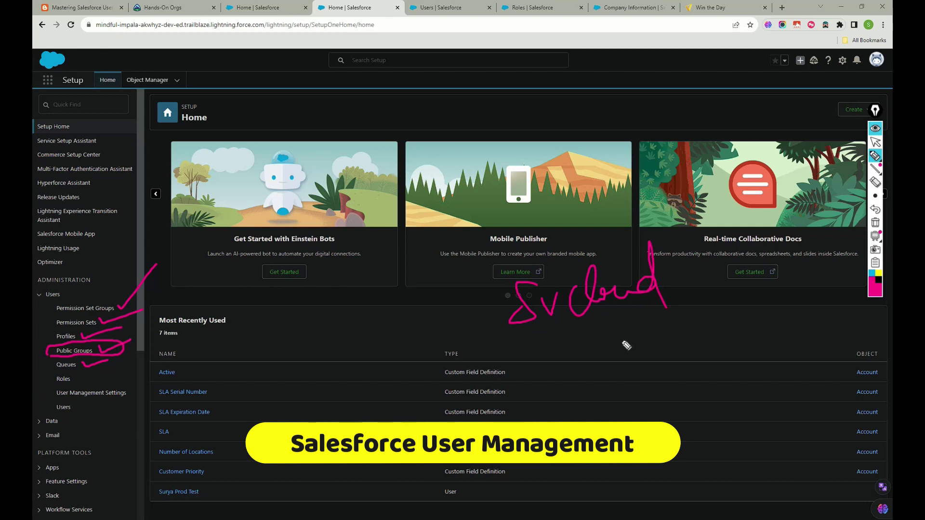
mouse_move(537, 326)
left_mouse_down()
mouse_move(679, 279)
mouse_move(559, 315)
mouse_move(571, 316)
left_mouse_up()
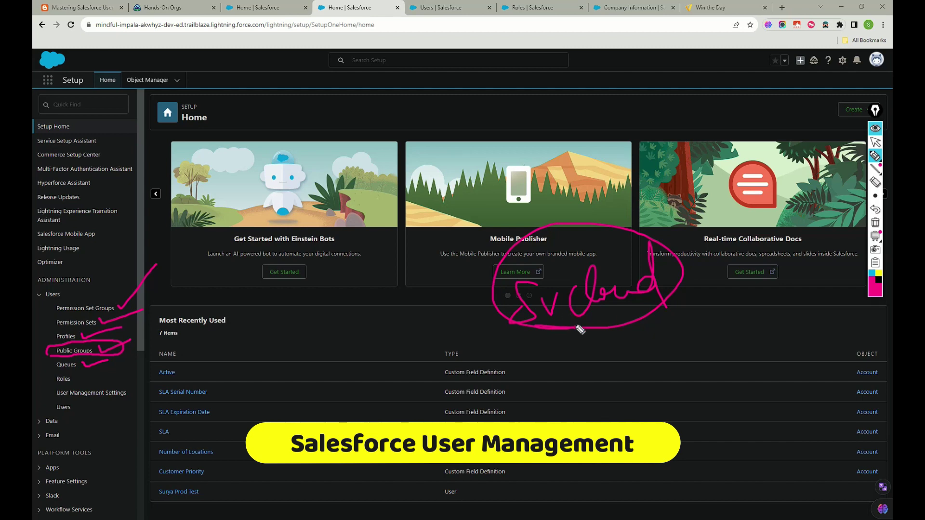
Mark Roles, User Management Settings and Users, then erase all the pink annotations.
left_click_drag(75, 375, 122, 368)
left_click_drag(49, 340, 43, 388)
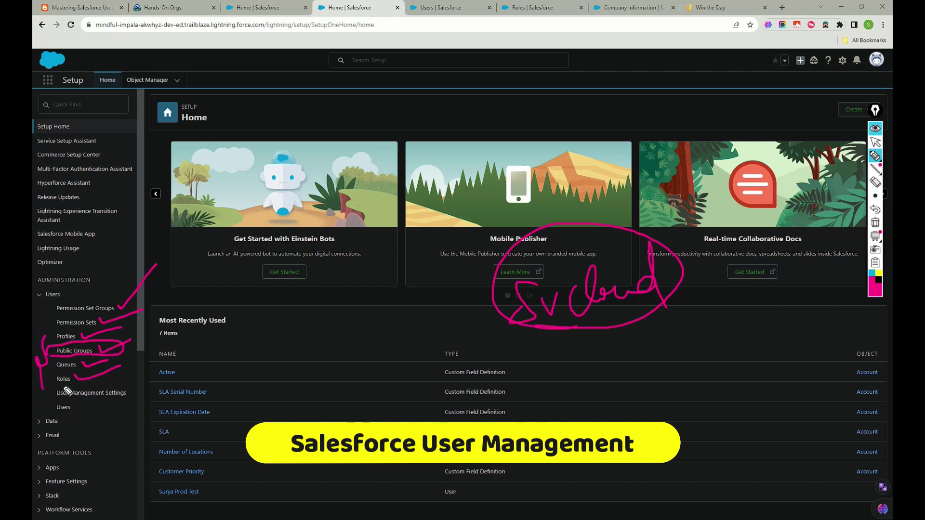
left_click_drag(51, 333, 51, 332)
mouse_move(39, 399)
left_mouse_down()
mouse_move(136, 399)
mouse_move(87, 384)
mouse_move(37, 388)
mouse_move(39, 402)
left_mouse_up()
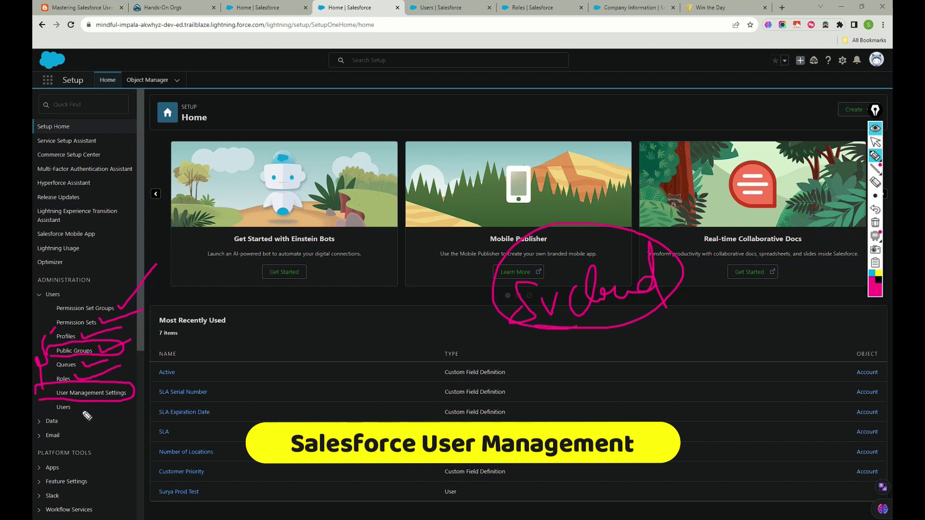
mouse_move(51, 403)
left_mouse_down()
mouse_move(63, 412)
mouse_move(131, 401)
left_mouse_up()
key("Delete")
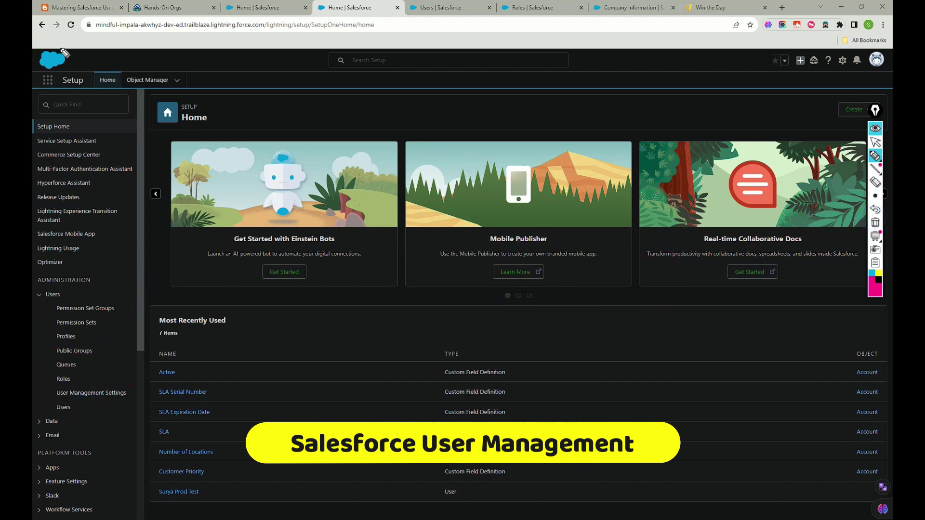
left_click(875, 142)
Duplicate the Setup tab and open the All Users list.
right_click(346, 6)
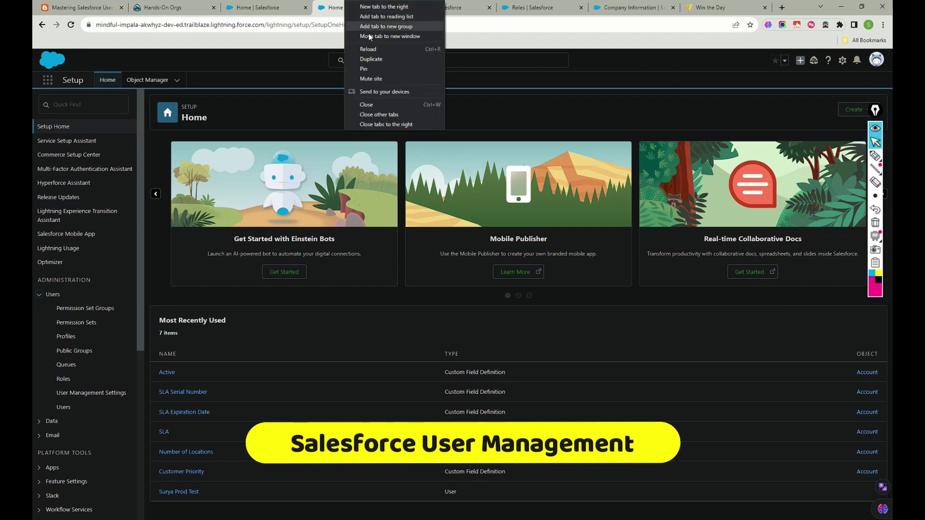
left_click(374, 66)
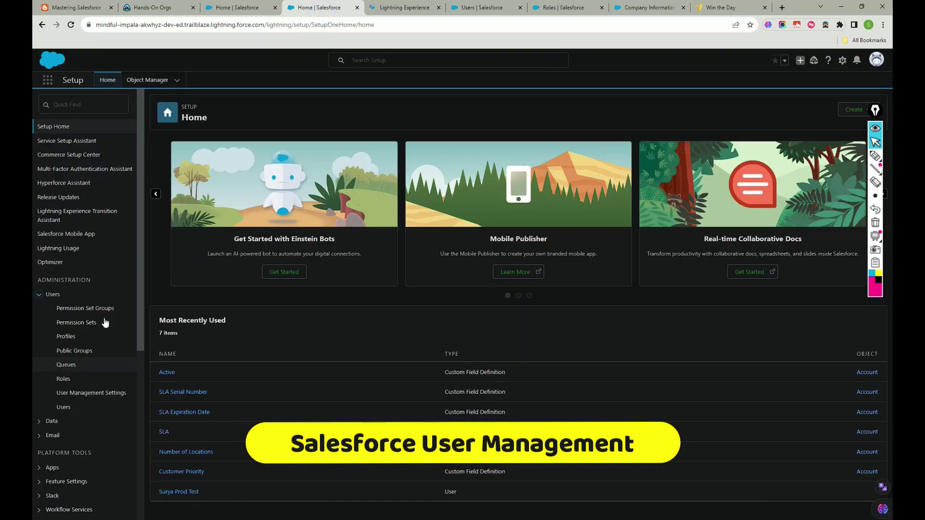
left_click(63, 408)
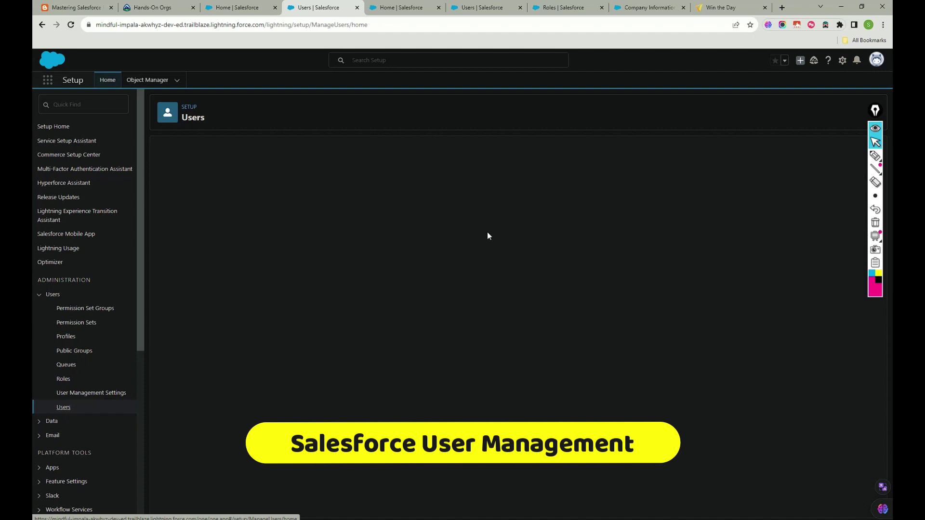
Annotate the four user rows, the New User and Reset Password buttons, and the Active column.
left_click(875, 155)
left_click_drag(172, 217, 159, 286)
left_click_drag(159, 258, 177, 313)
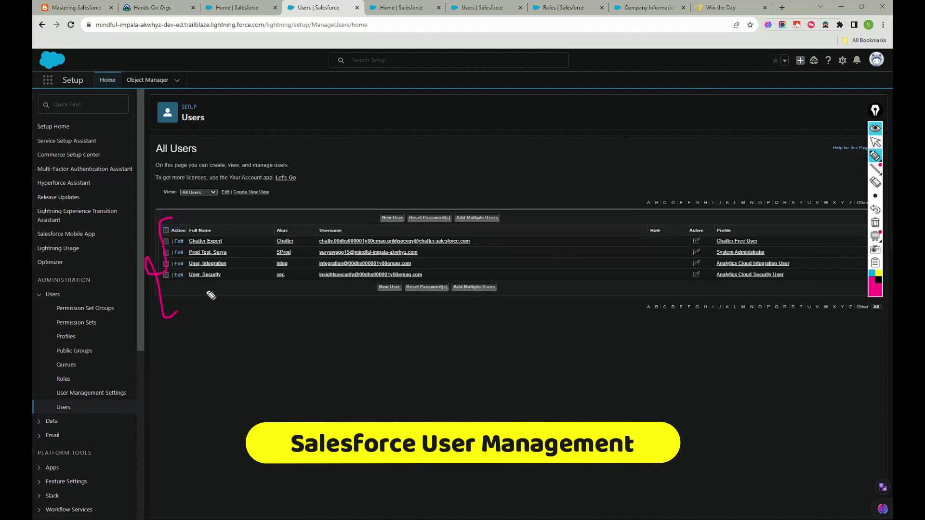
left_click_drag(246, 217, 311, 168)
left_click_drag(391, 198, 412, 170)
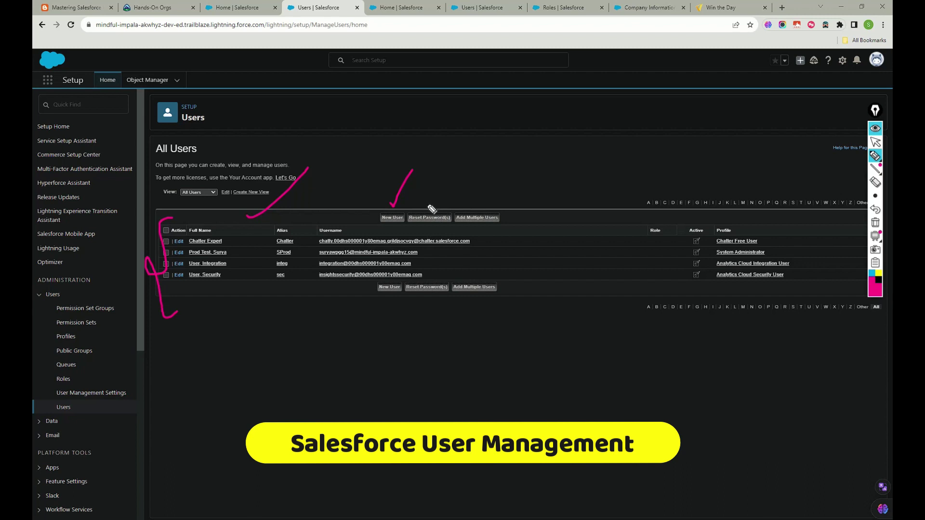
left_click_drag(442, 193, 428, 210)
mouse_move(694, 218)
left_mouse_down()
mouse_move(679, 250)
mouse_move(715, 241)
mouse_move(698, 218)
left_mouse_up()
mouse_move(423, 197)
left_mouse_down()
mouse_move(429, 208)
mouse_move(470, 172)
left_mouse_up()
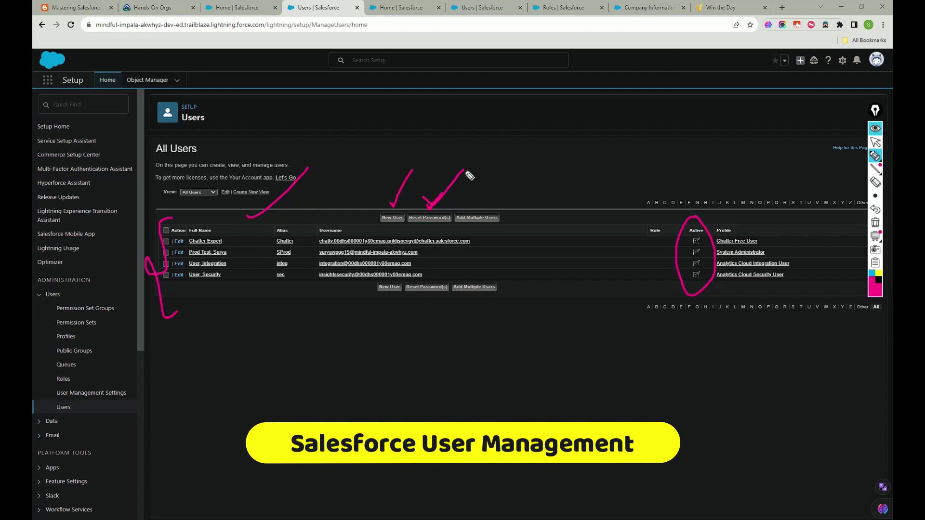
Search Setup for 'omp' to reach Company Information, clearing the All Users annotations.
left_click(876, 142)
left_click(399, 7)
left_click(94, 103)
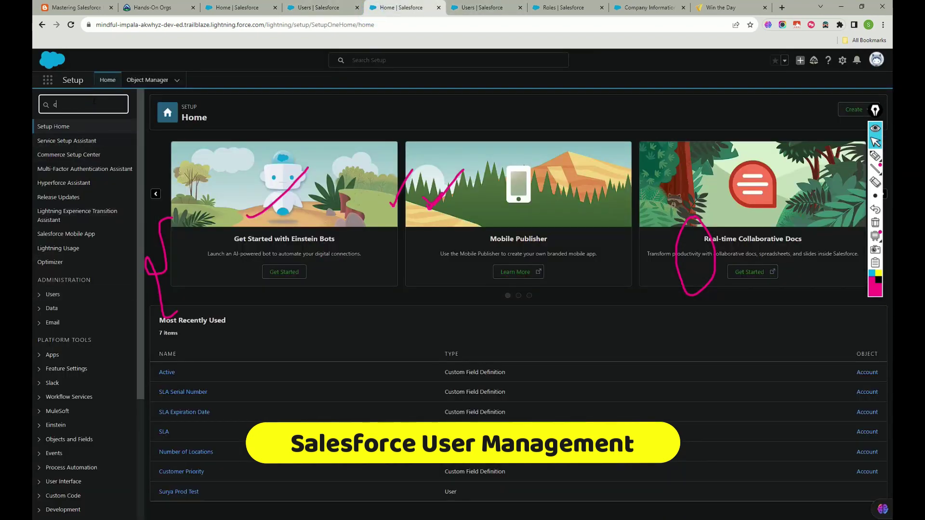
type("om")
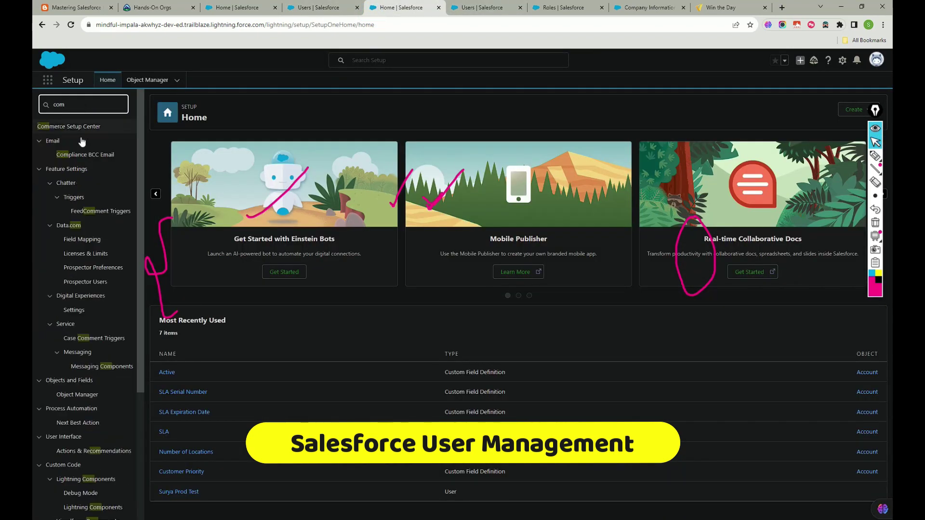
type("pa")
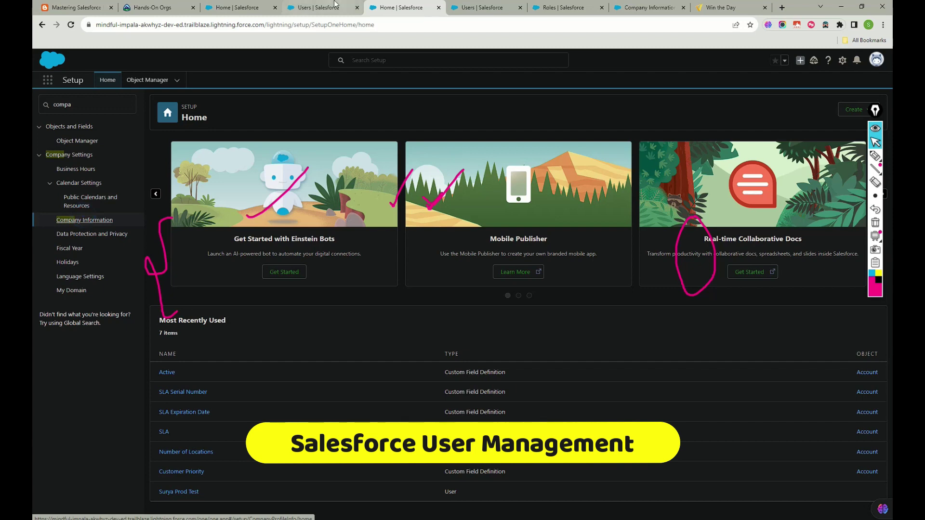
left_click(320, 8)
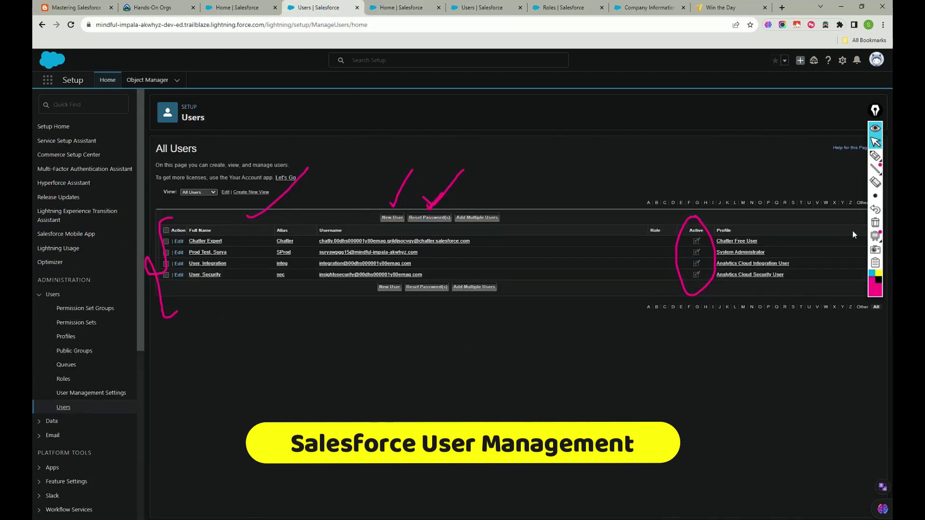
left_click(875, 223)
left_click(377, 7)
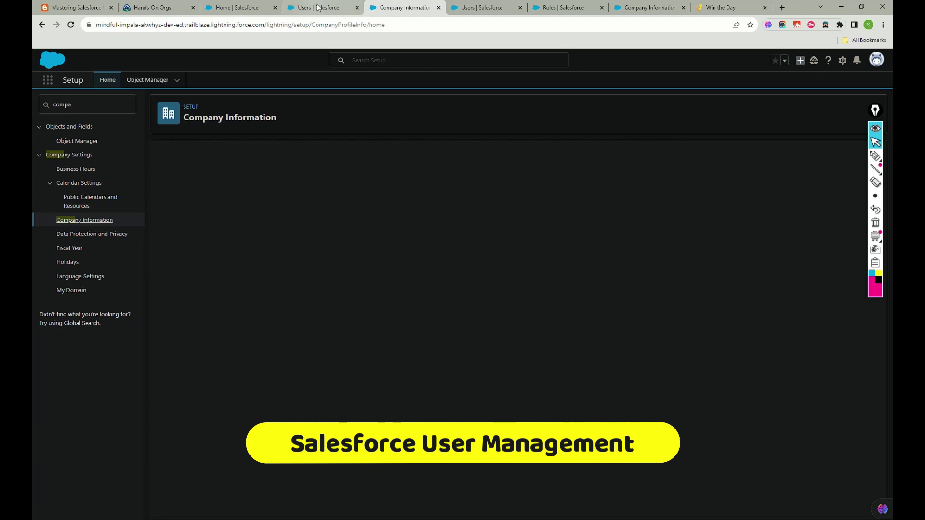
Review the Salesforce and Chatter Free user license counts and the Permission Set Licenses section.
scroll(442, 258, "down", 1)
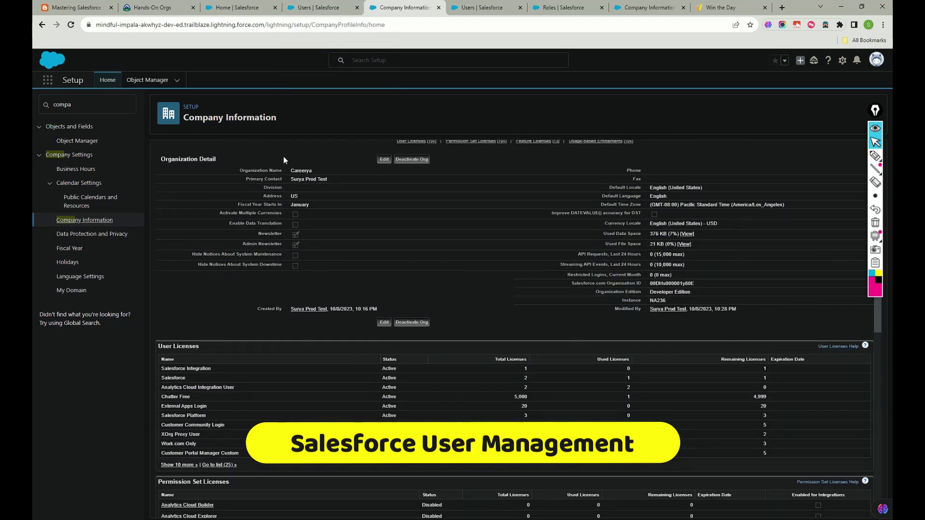
scroll(389, 216, "up", 2)
scroll(643, 262, "down", 4)
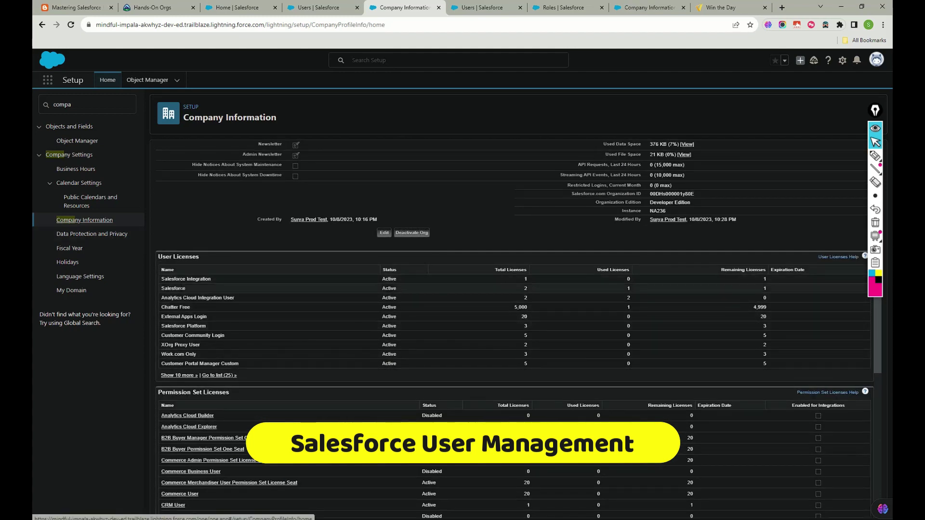
double_click(173, 288)
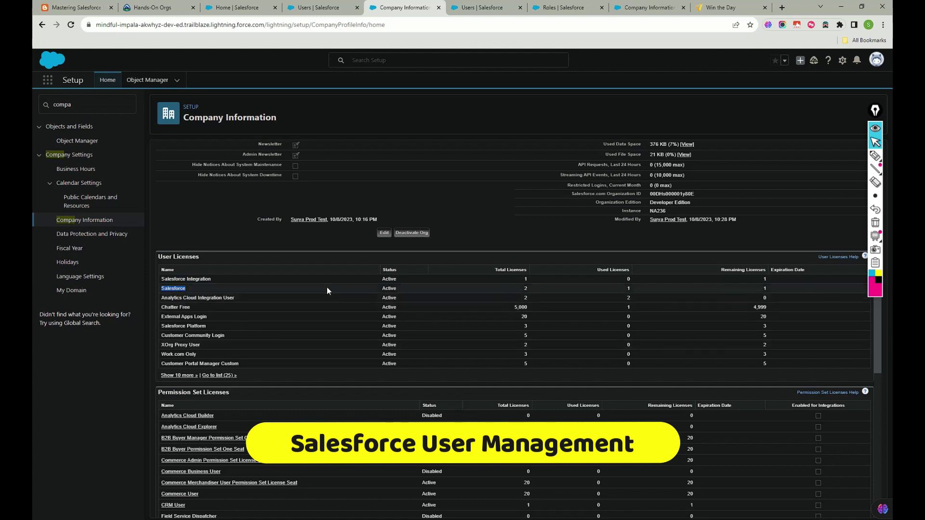
double_click(175, 307)
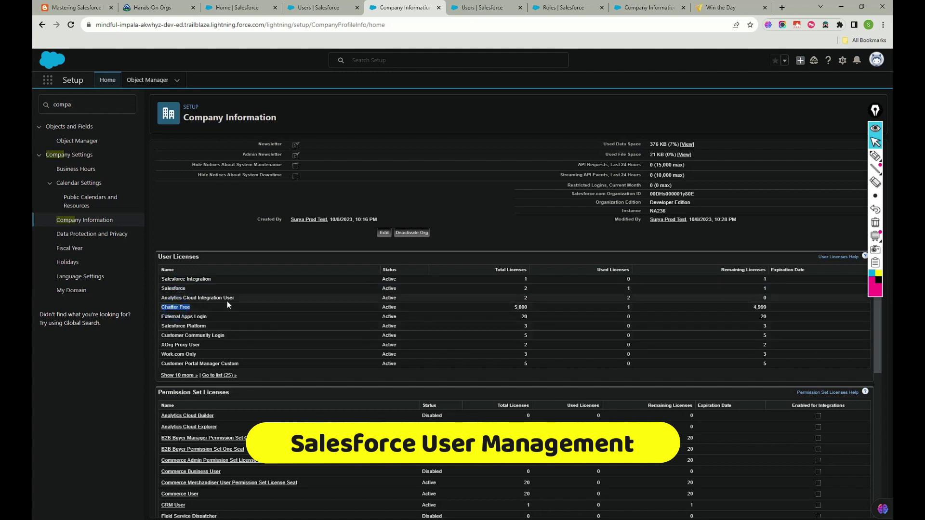
scroll(227, 301, "down", 2)
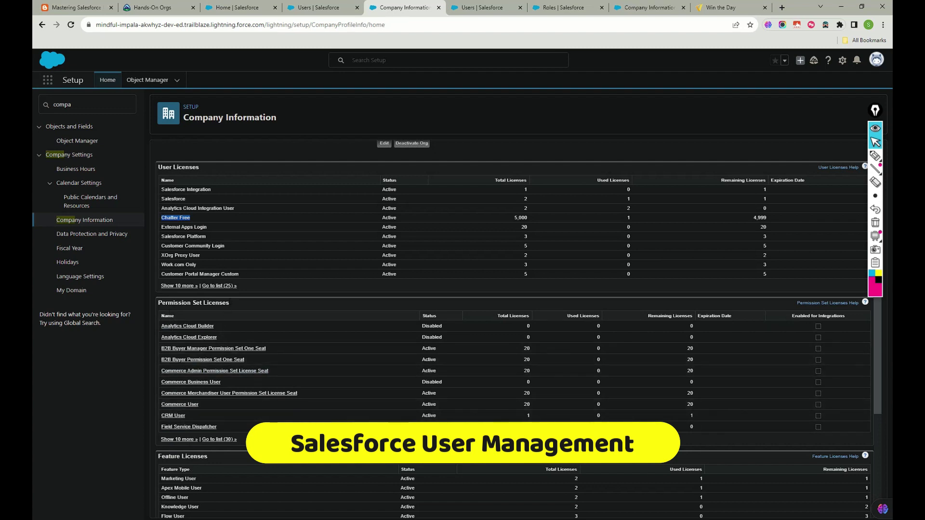
triple_click(190, 303)
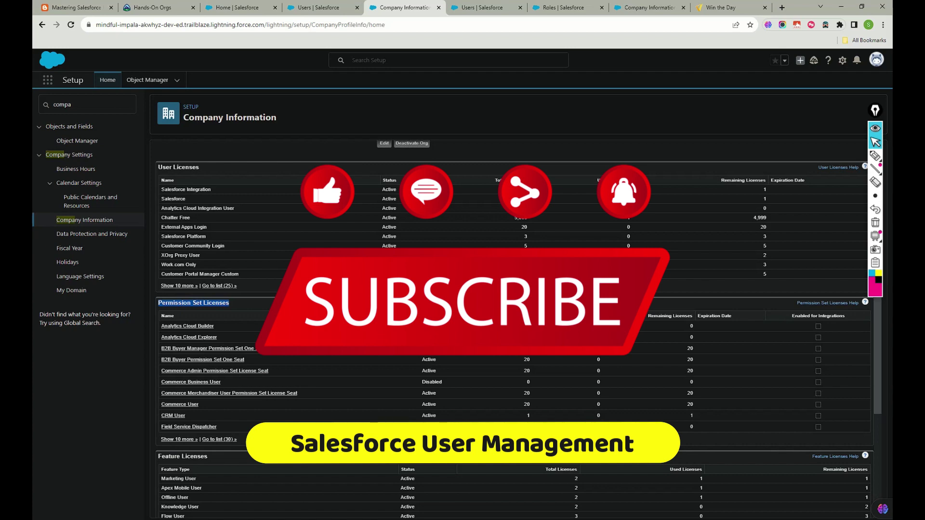
scroll(327, 284, "down", 5)
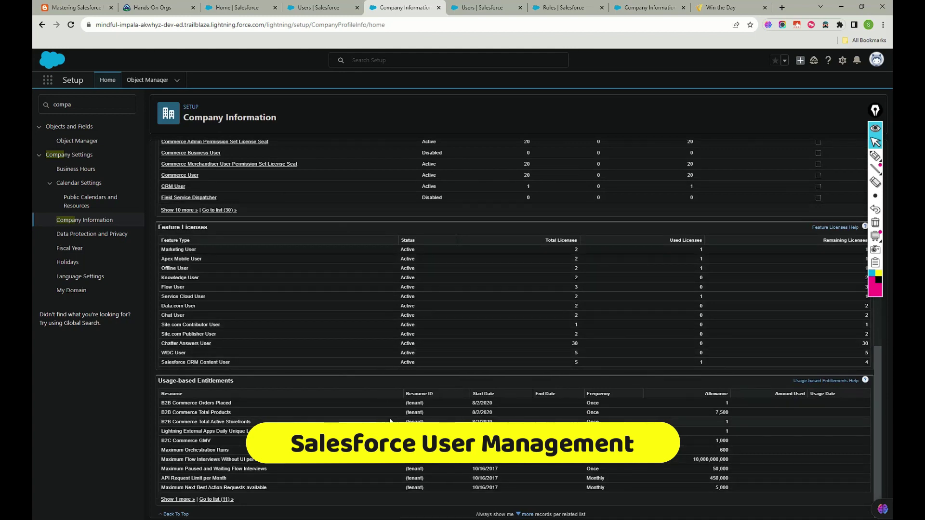
scroll(412, 355, "up", 15)
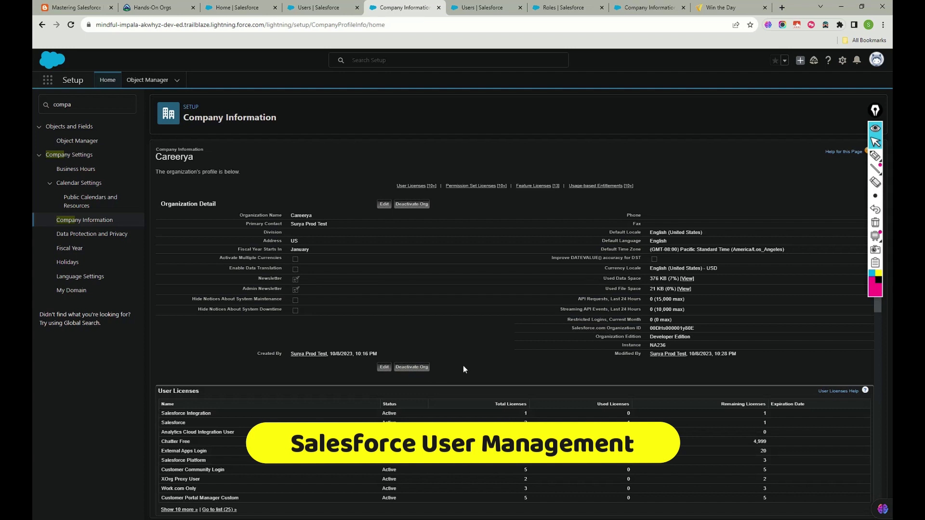
left_click(305, 8)
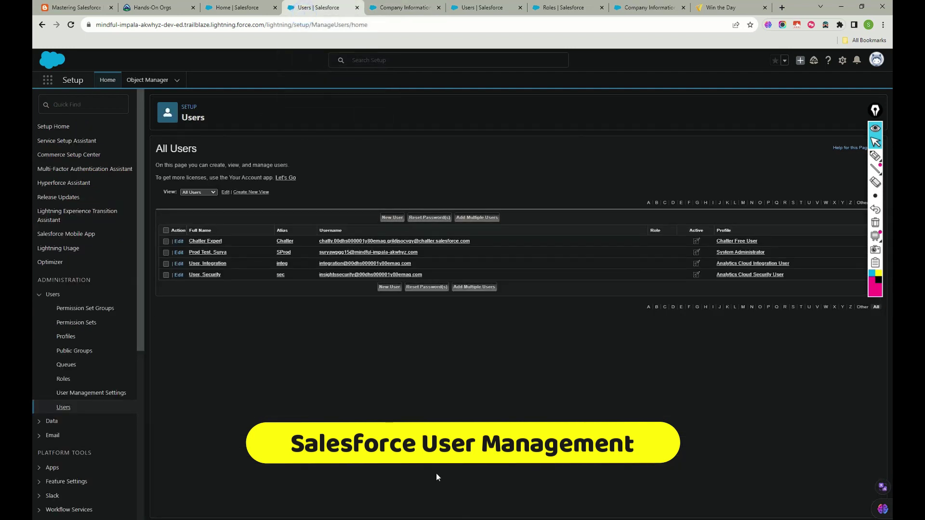
Start a new user after marking the Salesforce licence totals in Company Information.
left_click(391, 218)
left_click(403, 8)
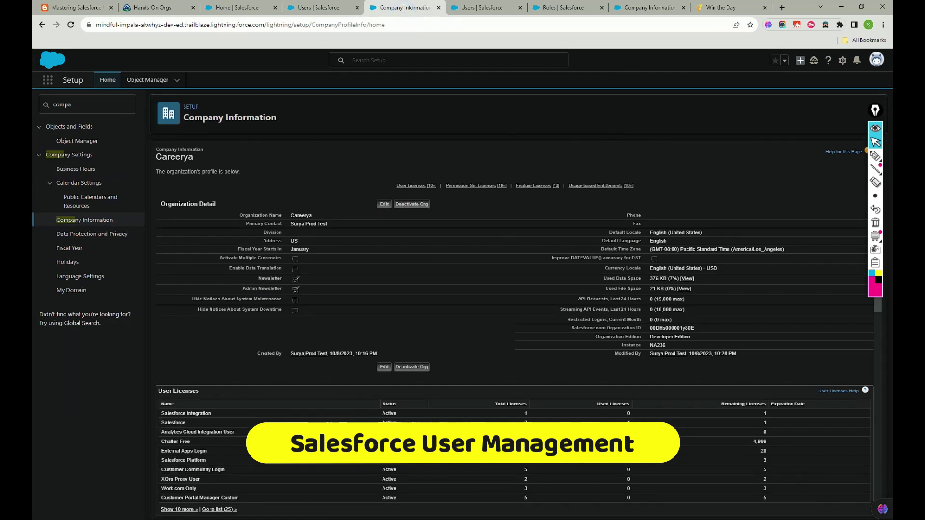
scroll(305, 326, "down", 5)
left_click_drag(162, 199, 534, 199)
left_click_drag(631, 196, 563, 186)
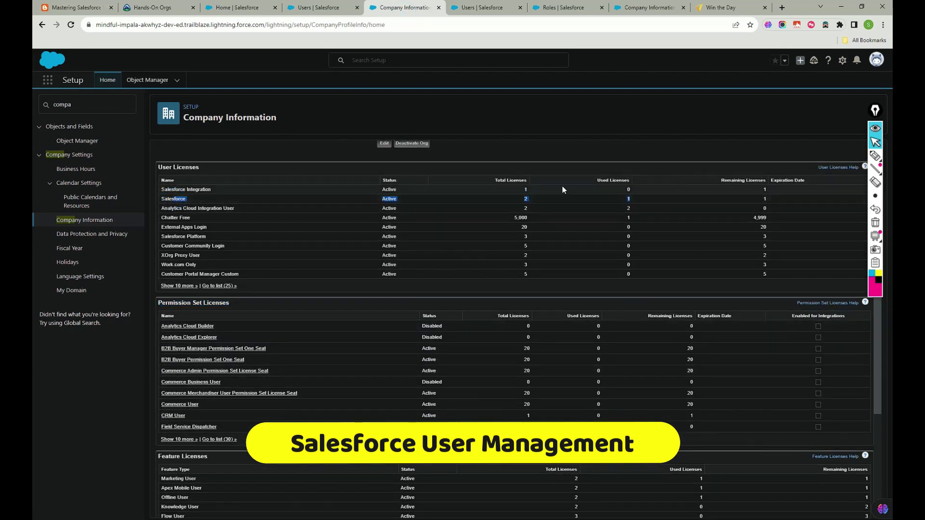
left_click(310, 8)
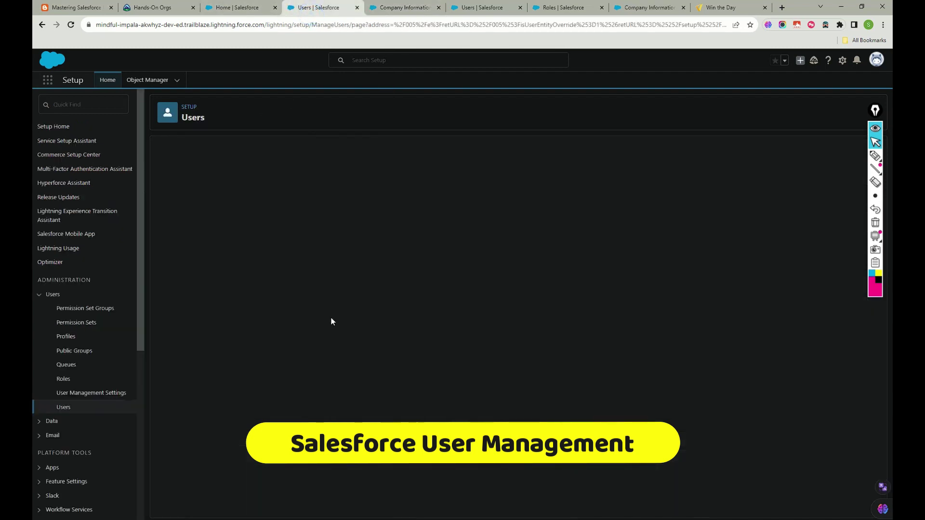
Enter the new user's first and last name so the alias auto-fills.
left_click(320, 196)
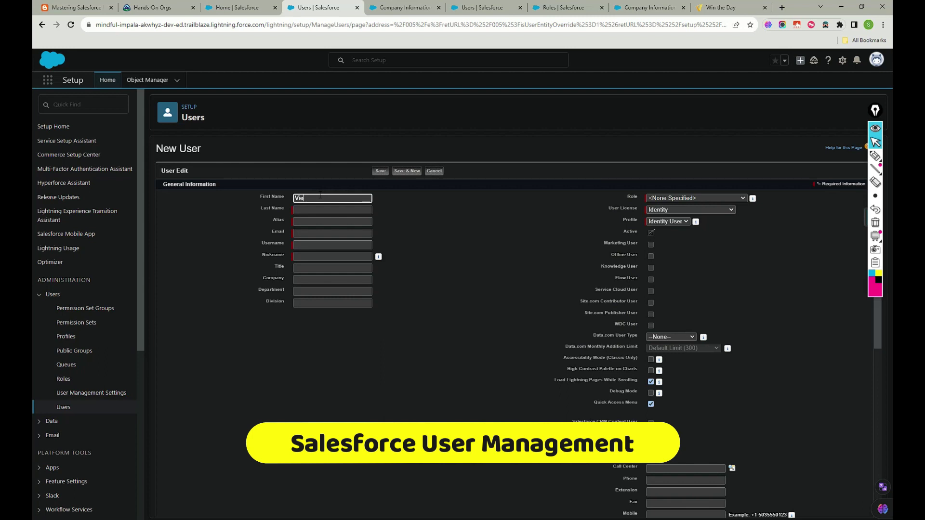
key("Tab")
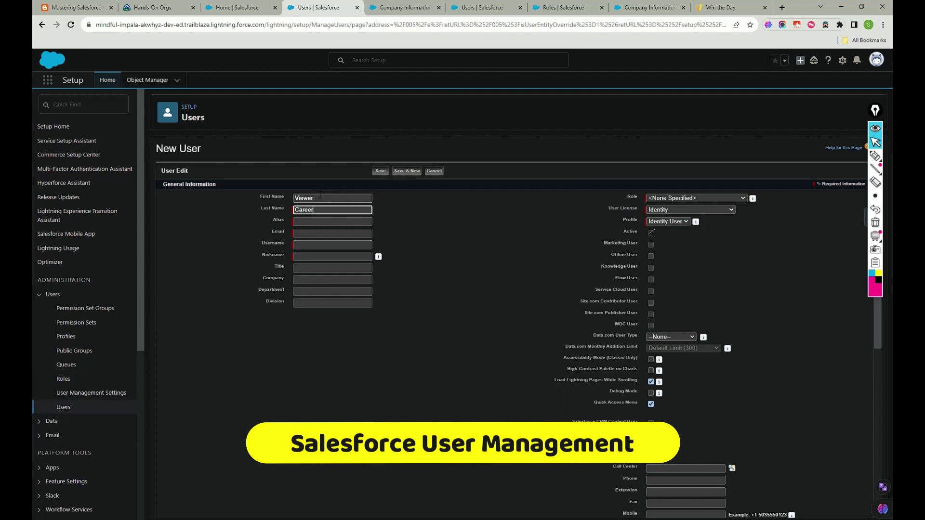
left_click(303, 222)
left_click(309, 234)
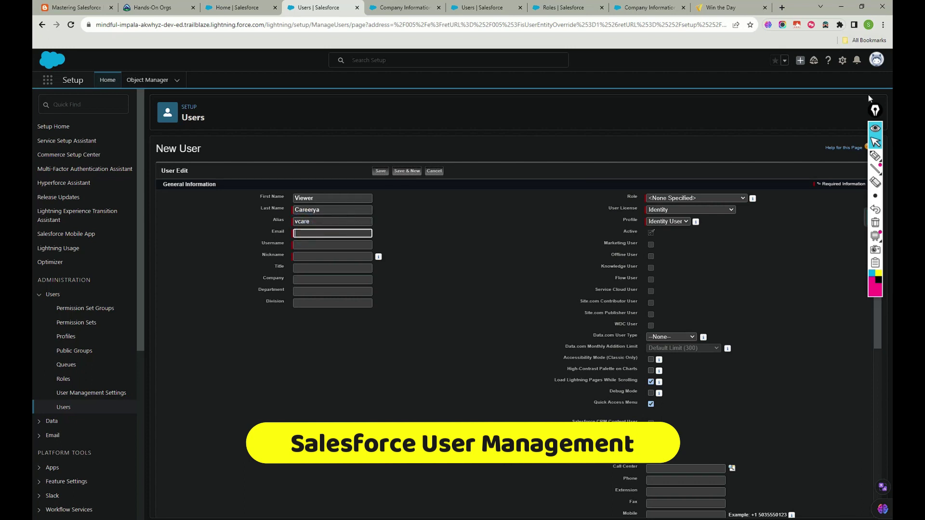
Handwrite notes on the form that the username must be unique and can match the email.
left_click(875, 155)
mouse_move(421, 215)
left_mouse_down()
mouse_move(442, 238)
mouse_move(462, 233)
mouse_move(496, 200)
mouse_move(530, 223)
mouse_move(589, 199)
mouse_move(620, 200)
mouse_move(632, 164)
mouse_move(607, 188)
left_mouse_up()
mouse_move(434, 266)
left_mouse_down()
mouse_move(458, 291)
mouse_move(490, 275)
left_mouse_up()
mouse_move(458, 329)
left_mouse_down()
mouse_move(508, 299)
mouse_move(493, 289)
left_mouse_up()
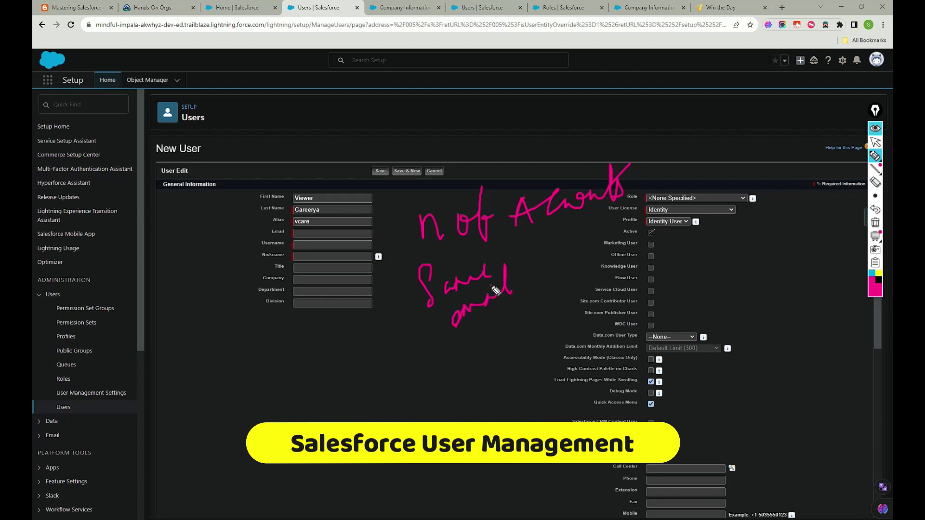
mouse_move(200, 232)
left_mouse_down()
mouse_move(248, 231)
mouse_move(216, 244)
left_mouse_up()
mouse_move(198, 396)
left_mouse_down()
mouse_move(205, 430)
mouse_move(221, 382)
left_mouse_up()
mouse_move(239, 382)
left_mouse_down()
mouse_move(242, 408)
mouse_move(286, 393)
mouse_move(332, 356)
mouse_move(368, 364)
mouse_move(448, 327)
left_mouse_up()
left_click(365, 331)
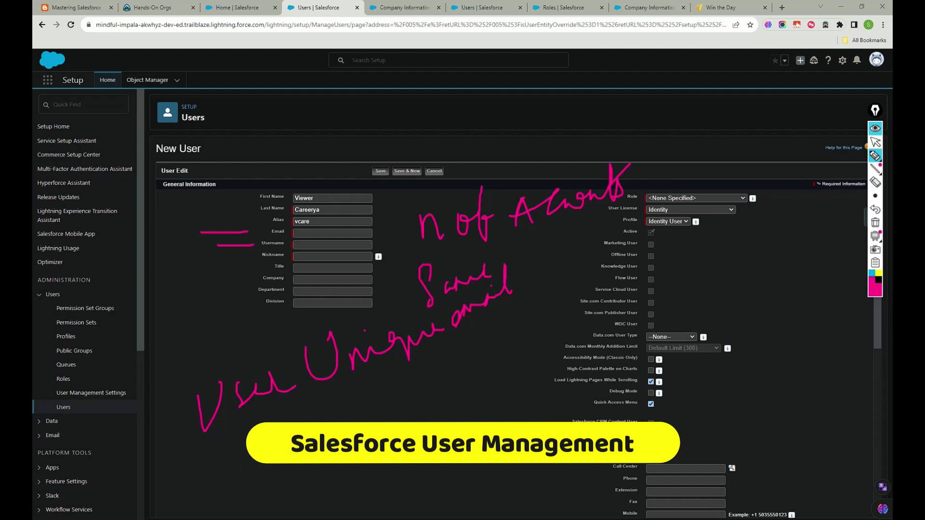
left_click_drag(283, 464, 281, 504)
left_click_drag(297, 466, 360, 464)
left_click_drag(295, 413, 328, 398)
left_click_drag(393, 411, 378, 422)
left_click_drag(414, 374, 411, 422)
left_click(404, 401)
mouse_move(478, 354)
left_mouse_down()
mouse_move(487, 398)
mouse_move(465, 420)
left_mouse_up()
mouse_move(498, 322)
left_mouse_down()
mouse_move(514, 338)
mouse_move(522, 380)
mouse_move(553, 367)
left_mouse_up()
mouse_move(521, 464)
left_mouse_down()
mouse_move(559, 451)
mouse_move(581, 407)
left_mouse_up()
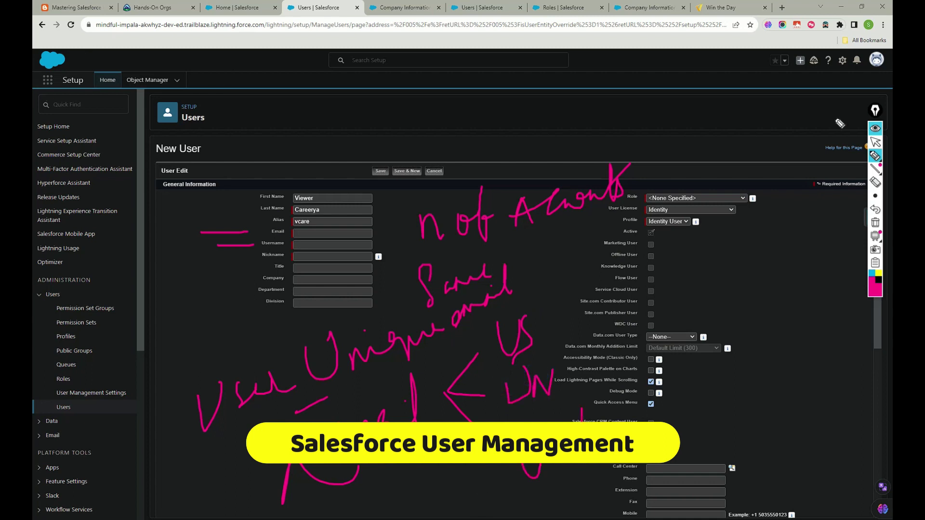
mouse_move(379, 241)
left_mouse_down()
mouse_move(409, 226)
mouse_move(384, 232)
left_mouse_up()
Erase the handwritten notes and return to the new user form's email field.
left_click(875, 222)
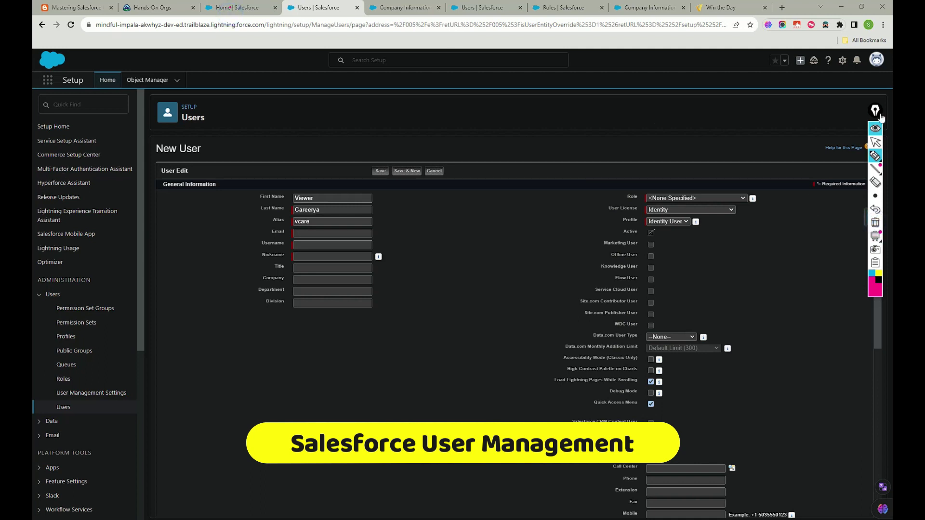
left_click(875, 142)
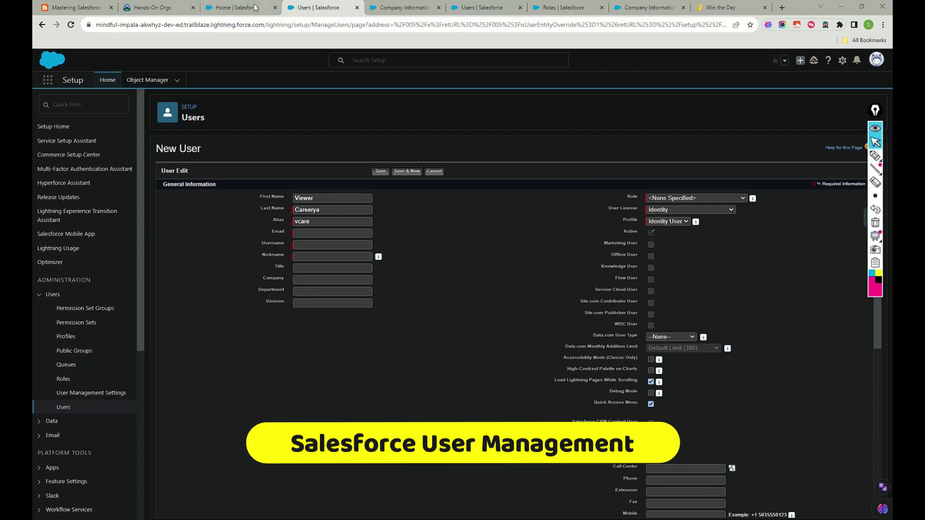
left_click(236, 8)
left_click(380, 8)
left_click(299, 8)
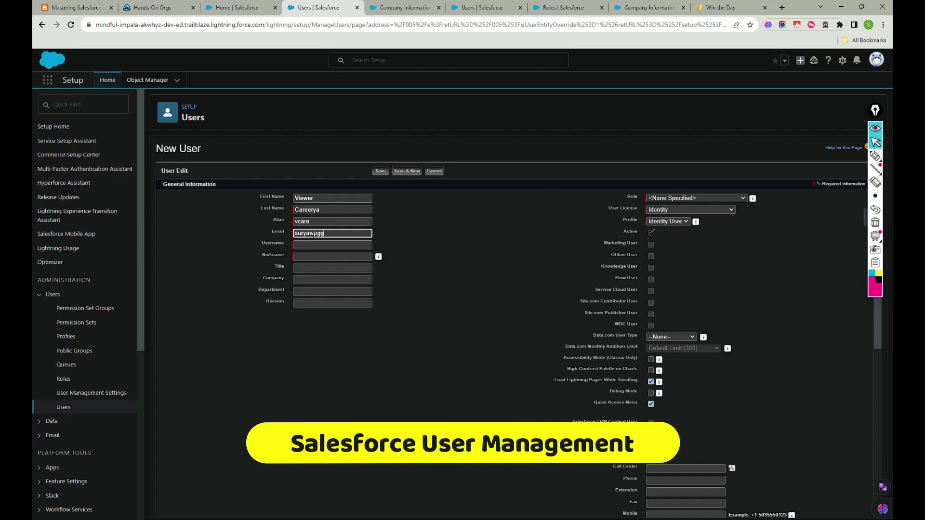
Finish the user's email so username and nickname auto-fill, and set title Manager.
type("gmail.com")
left_click(310, 255)
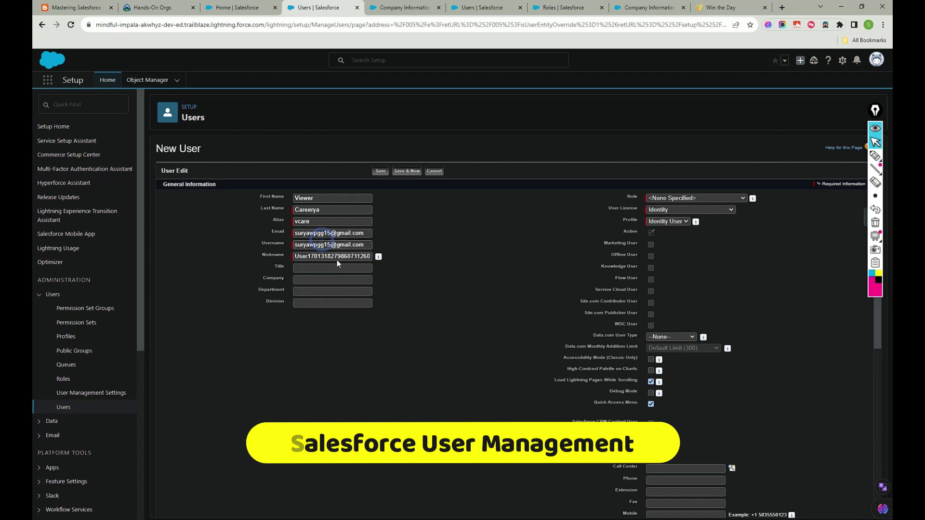
left_click(367, 245)
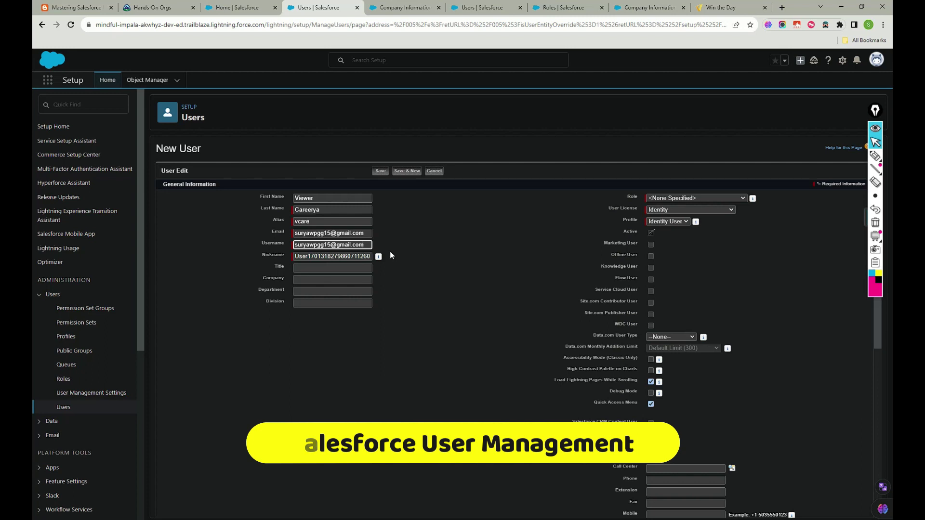
left_click(318, 273)
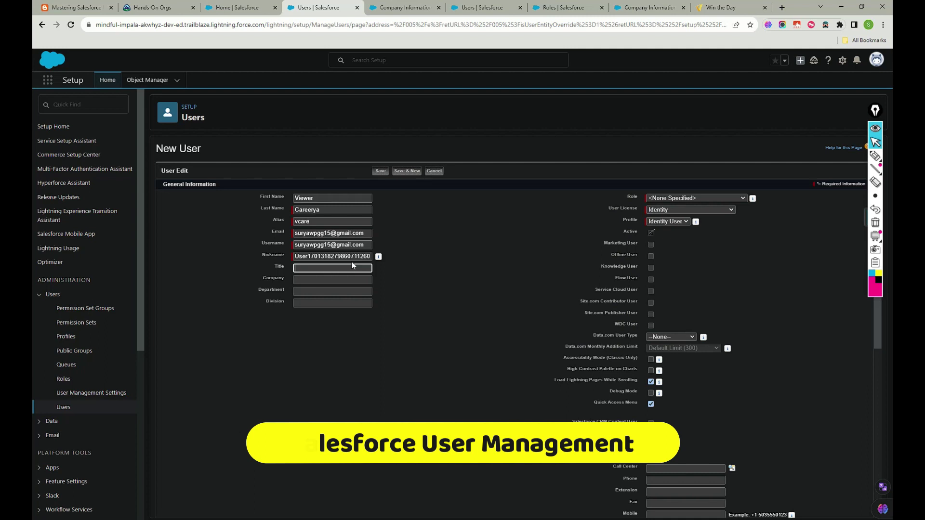
type("Manager")
left_click(277, 308)
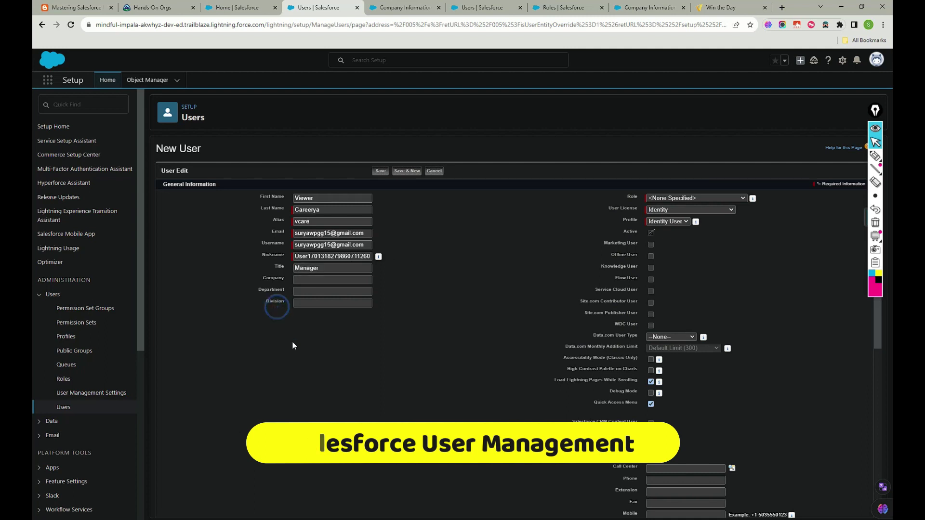
left_click(678, 208)
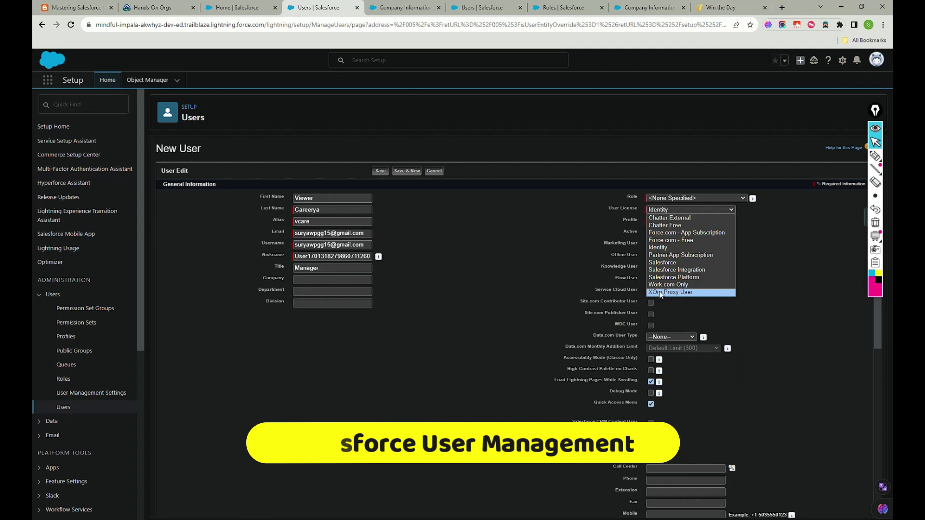
Give the user a Salesforce licence, System Administrator profile and CEO role.
left_click(662, 263)
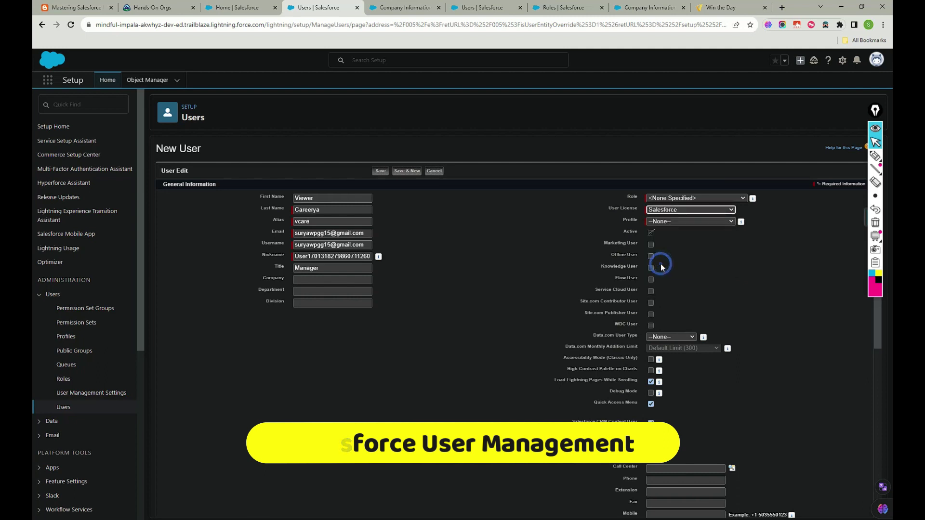
left_click(676, 220)
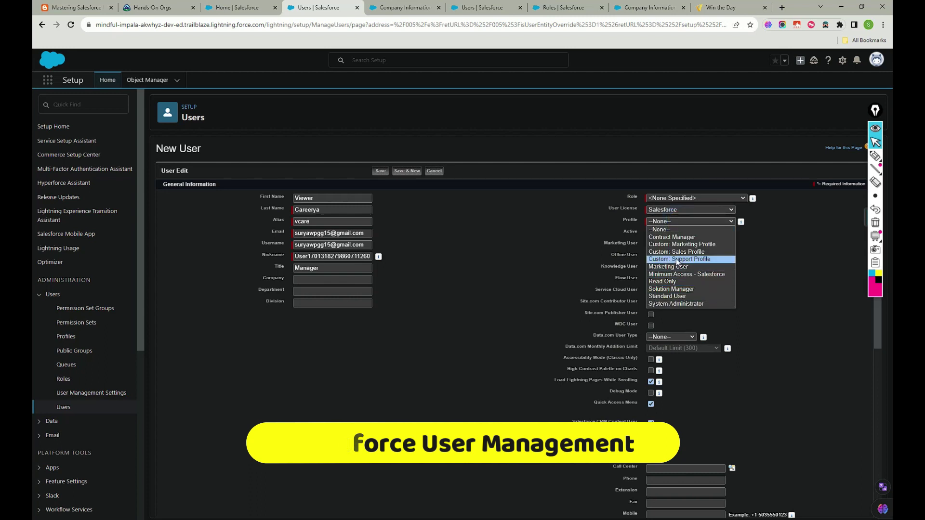
left_click(676, 304)
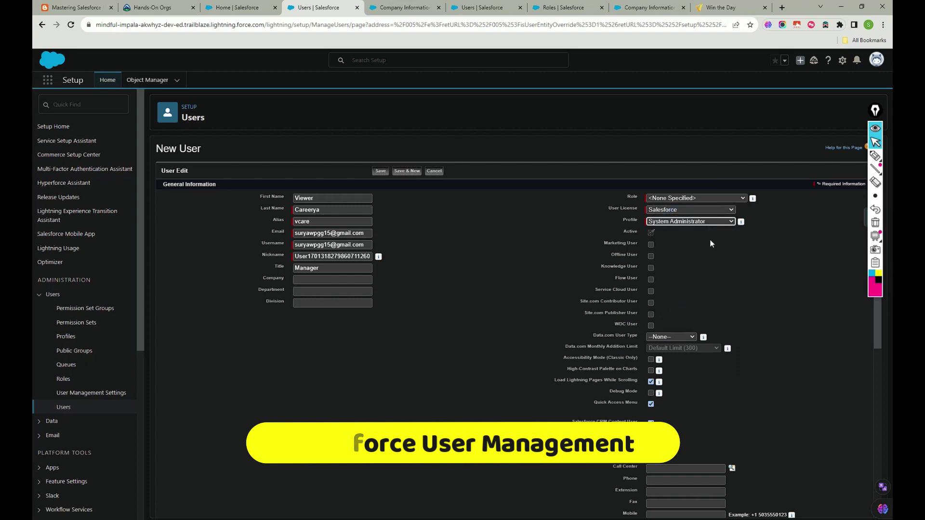
left_click(719, 198)
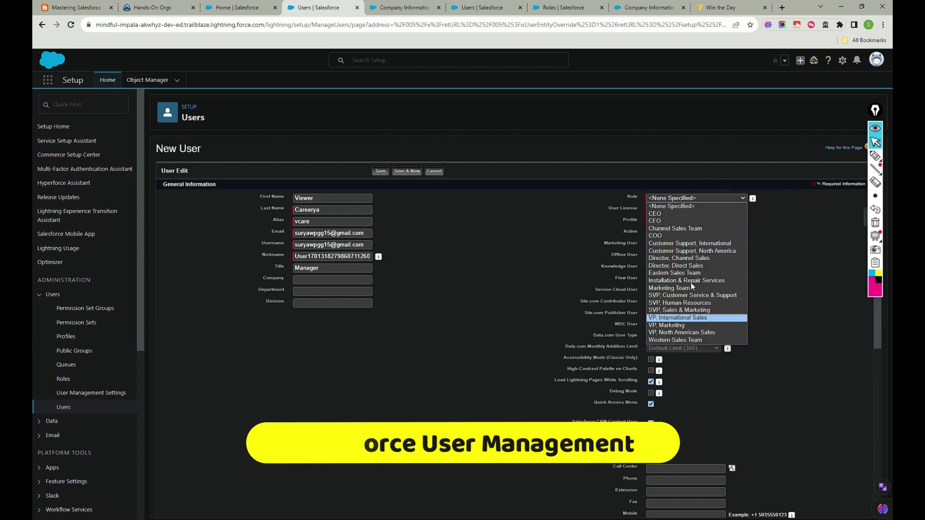
left_click(677, 213)
left_click_drag(512, 285, 455, 288)
left_click(499, 310)
Keep 'Generate new password and notify user immediately' checked and save the user.
scroll(596, 289, "down", 4)
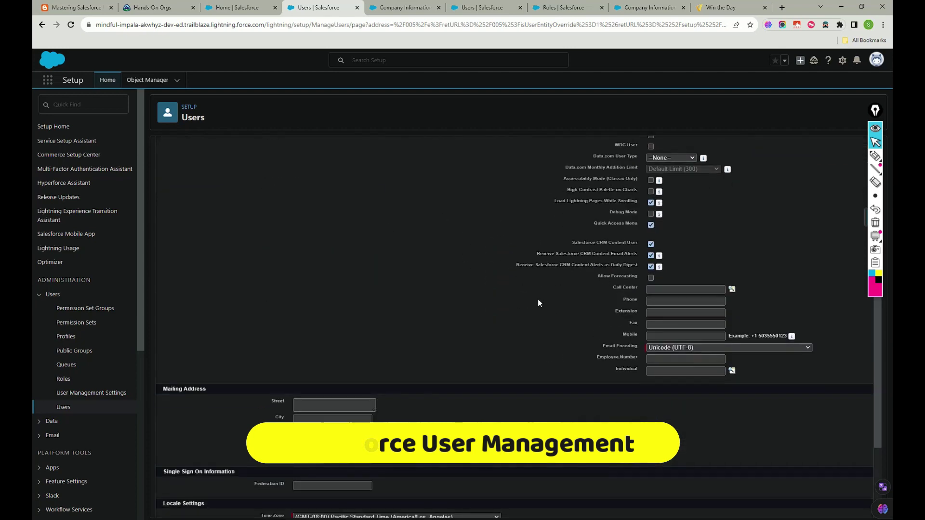
scroll(538, 302, "down", 3)
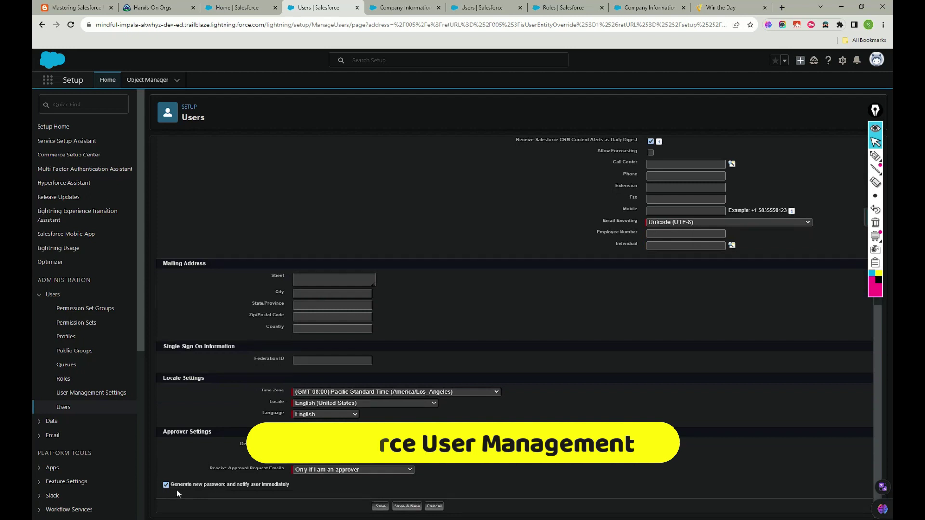
left_click(166, 485)
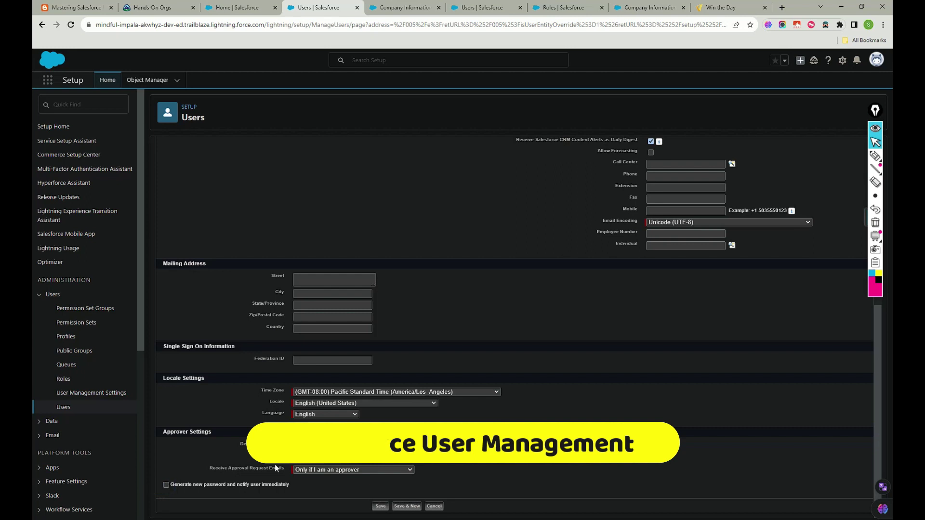
left_click(166, 485)
left_click(380, 507)
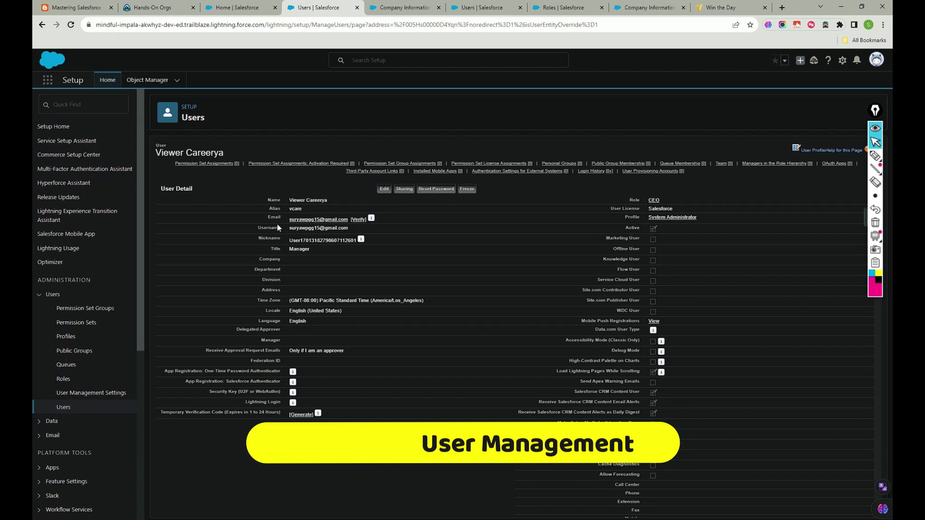
Highlight the new user's email address on the user detail page.
left_click_drag(281, 218, 355, 219)
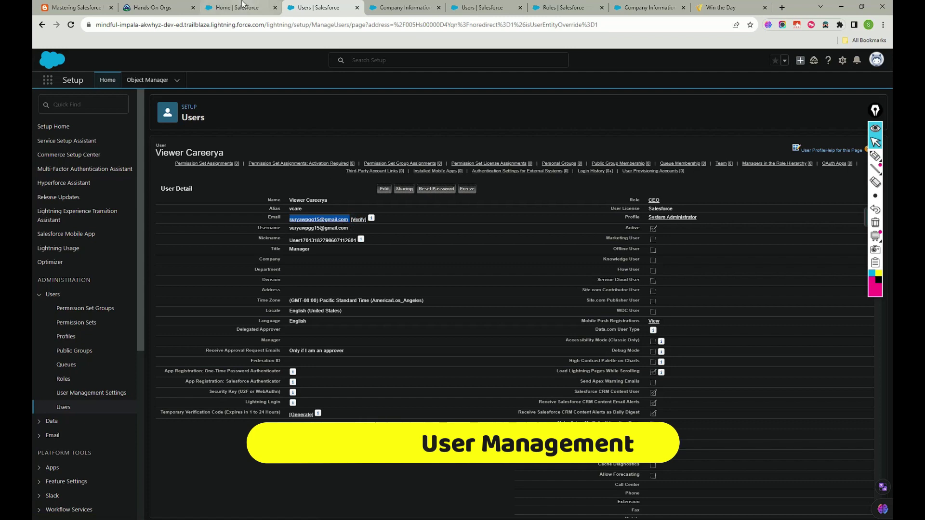
left_click(241, 9)
left_click(324, 11)
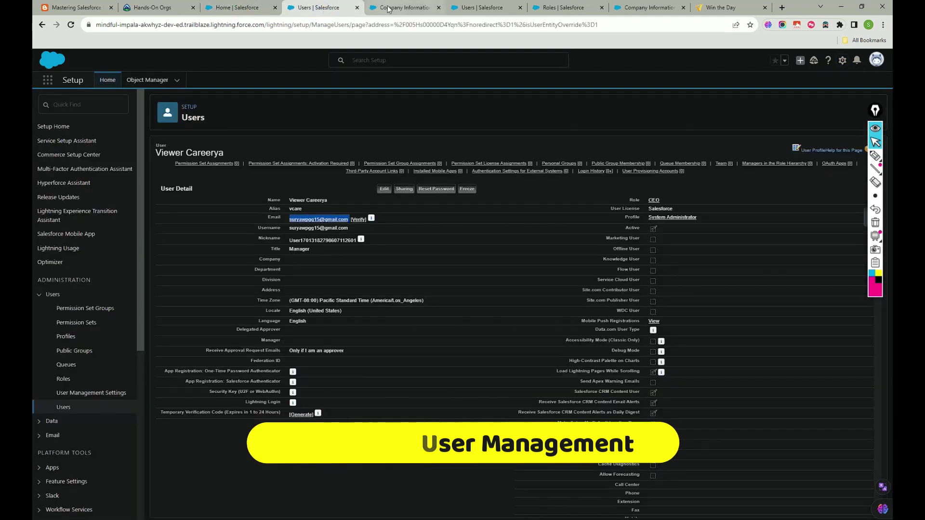
left_click(389, 9)
left_click(327, 11)
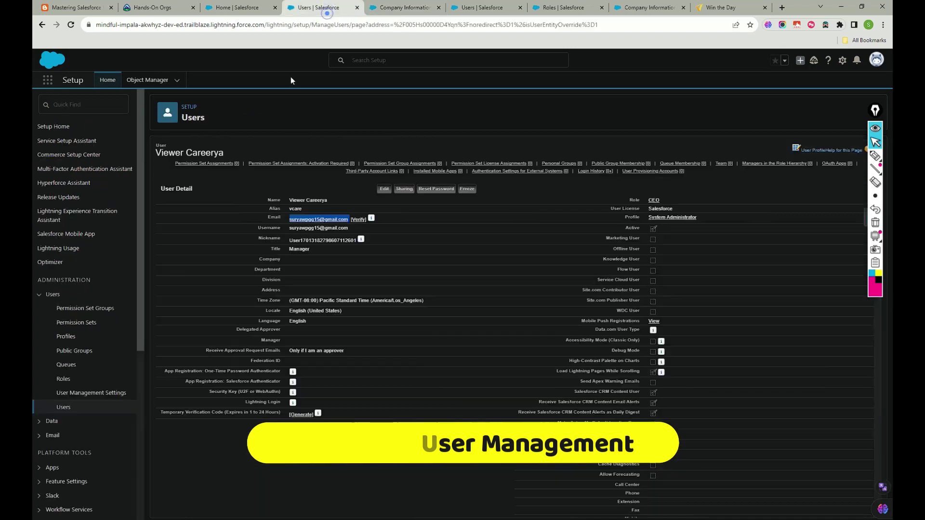
Open Users in a new tab, compare usernames in All Users, and return to the detail page.
right_click(63, 408)
left_click(83, 414)
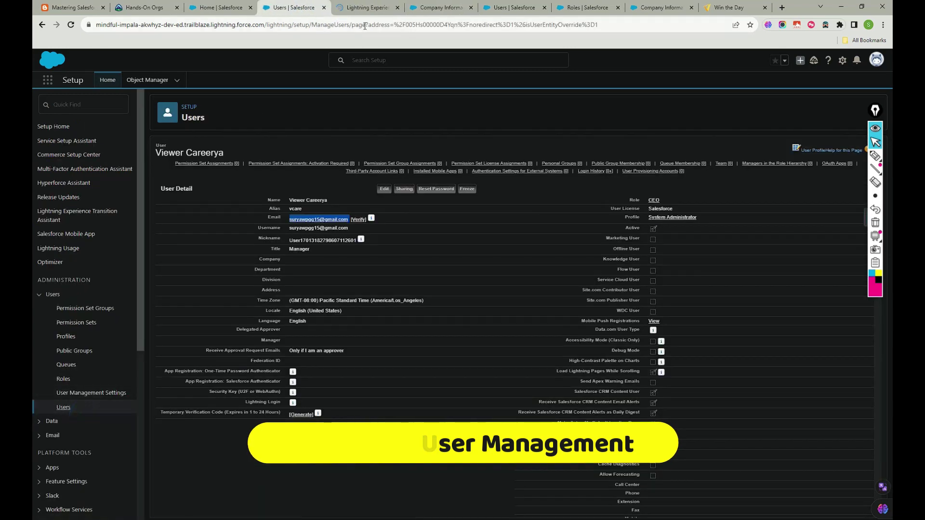
left_click(366, 11)
left_click(291, 9)
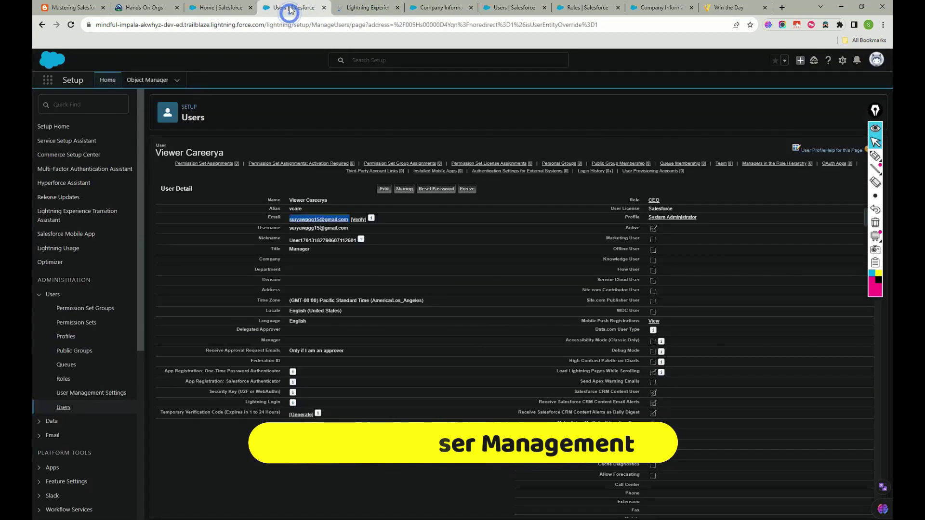
left_click(346, 8)
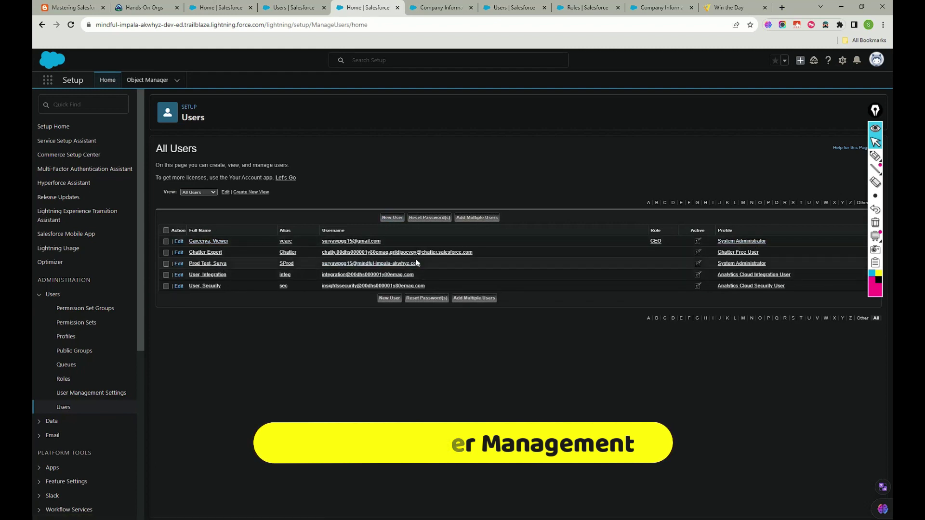
left_click_drag(436, 263, 322, 264)
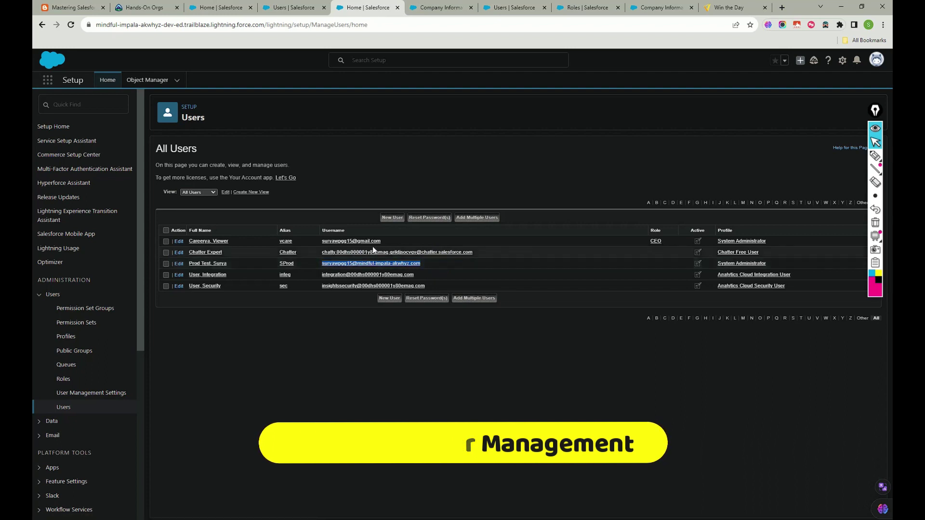
left_click_drag(380, 240, 322, 241)
left_click(414, 269)
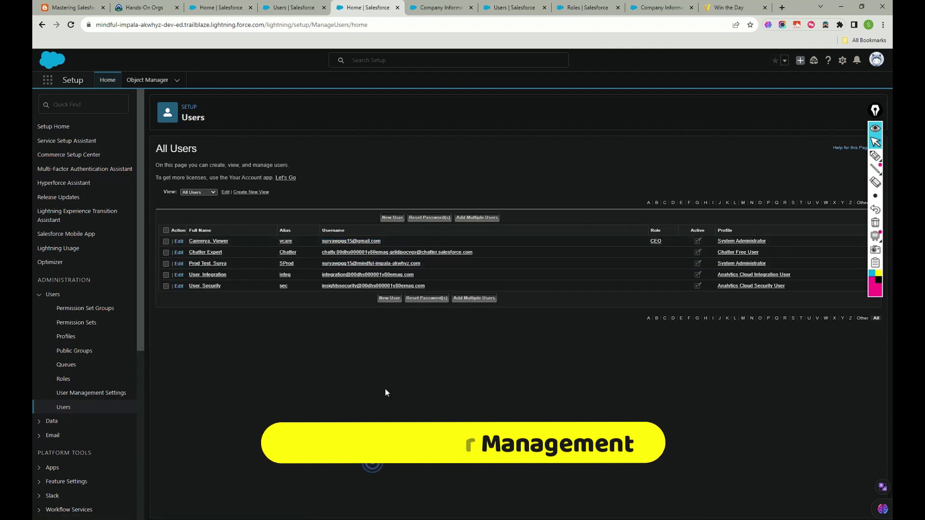
left_click(298, 9)
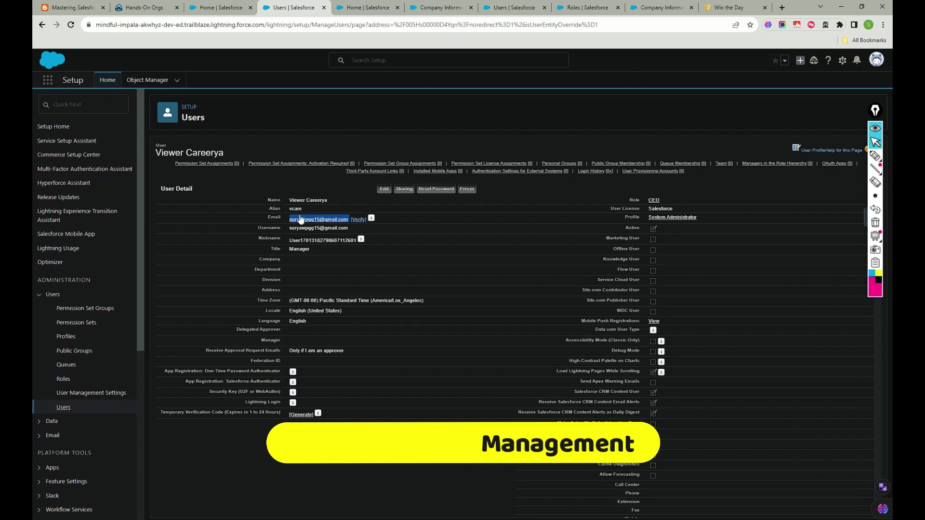
Add the CRM User and Commerce Admin permission sets to the user.
left_click(217, 164)
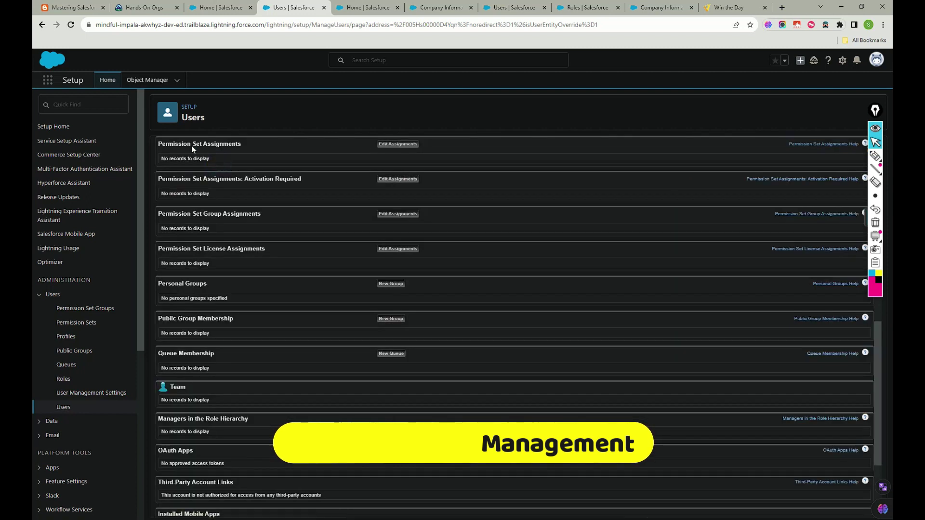
left_click(404, 144)
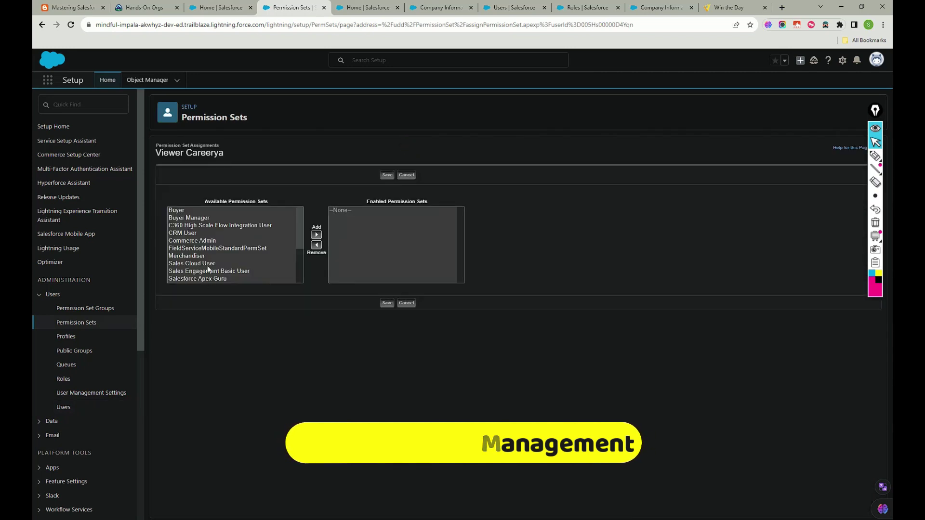
scroll(207, 265, "down", 3)
scroll(198, 267, "up", 3)
scroll(198, 267, "down", 3)
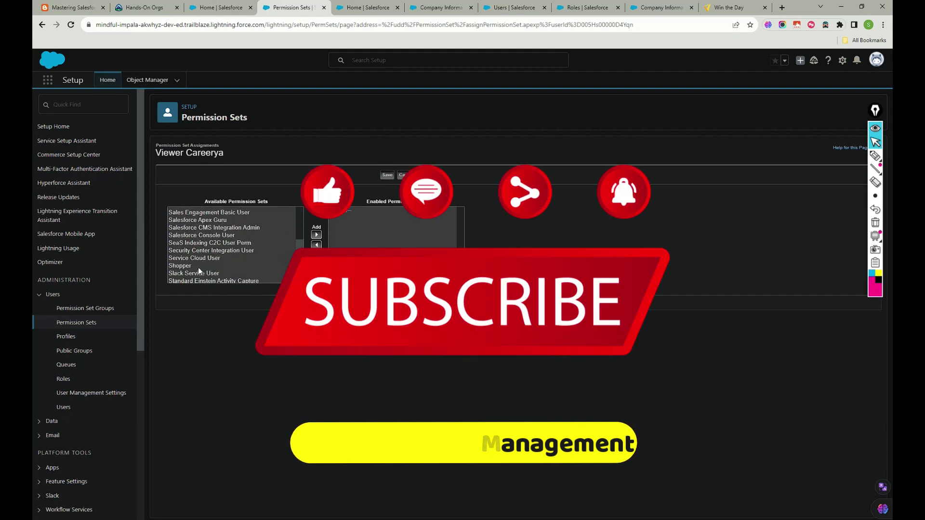
scroll(208, 224, "up", 3)
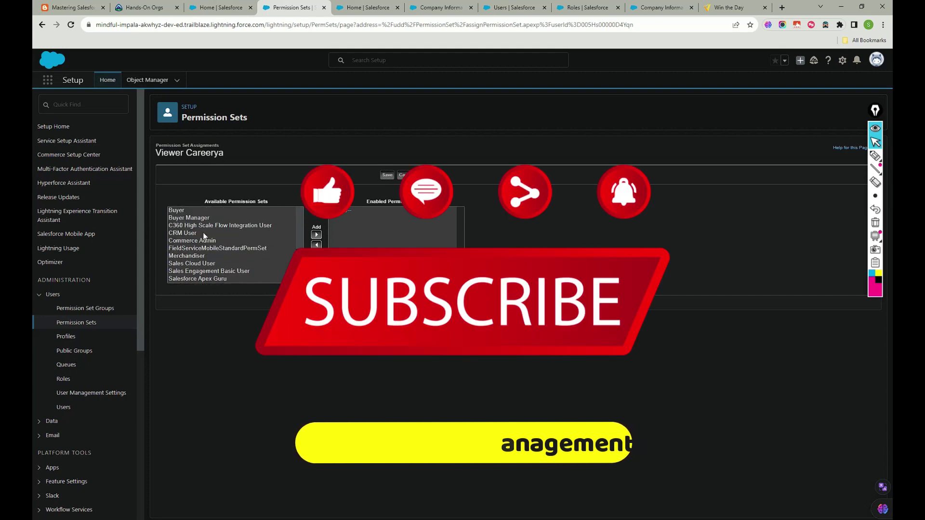
left_click(202, 233)
left_click(316, 235)
left_click(198, 233)
left_click(317, 234)
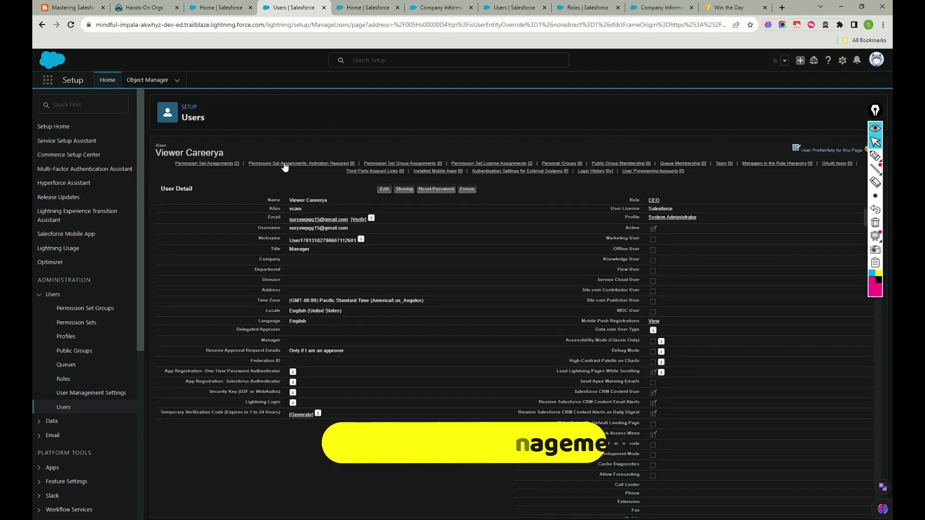
Check the permission set group assignments, then edit the permission set license assignments.
mouse_move(382, 166)
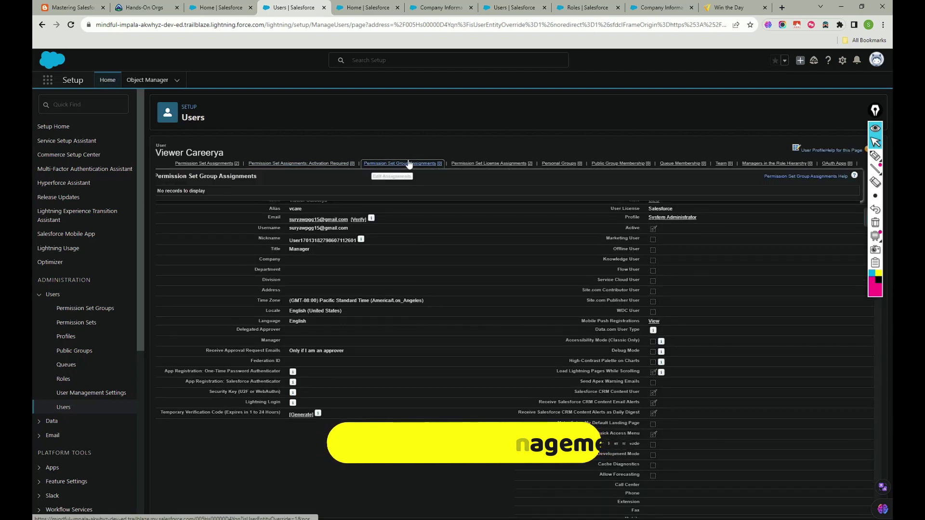
left_click(397, 176)
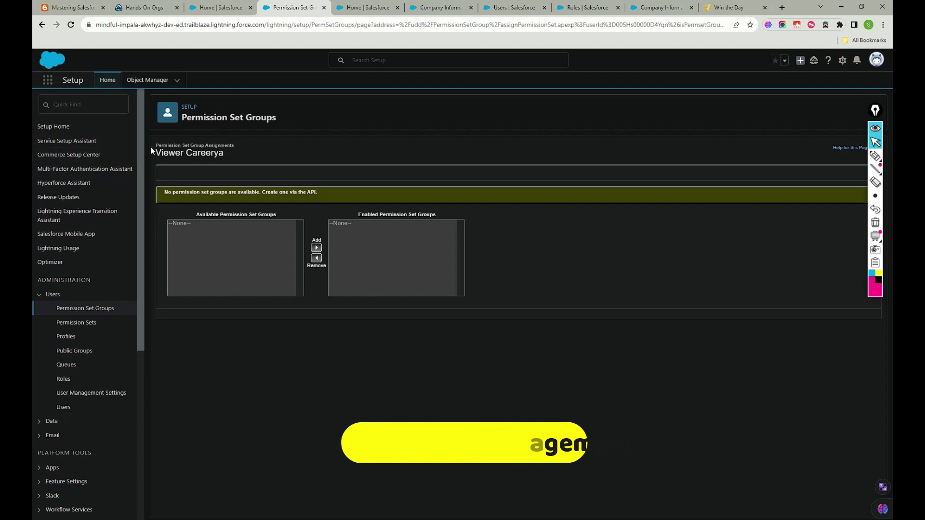
left_click(42, 25)
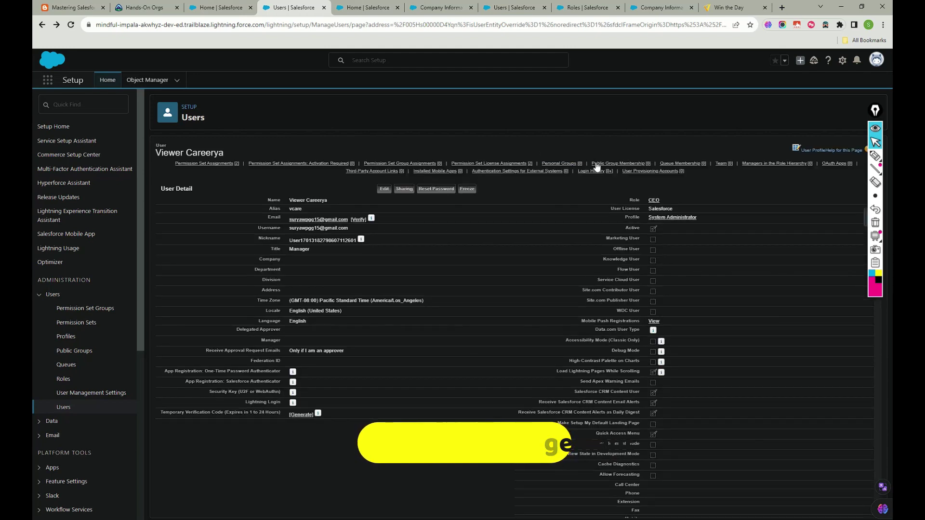
mouse_move(506, 165)
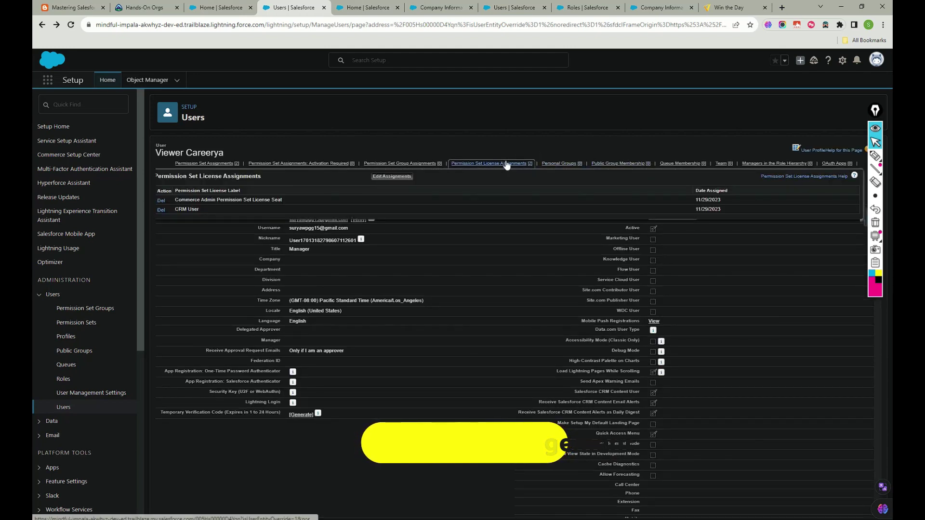
left_click(507, 163)
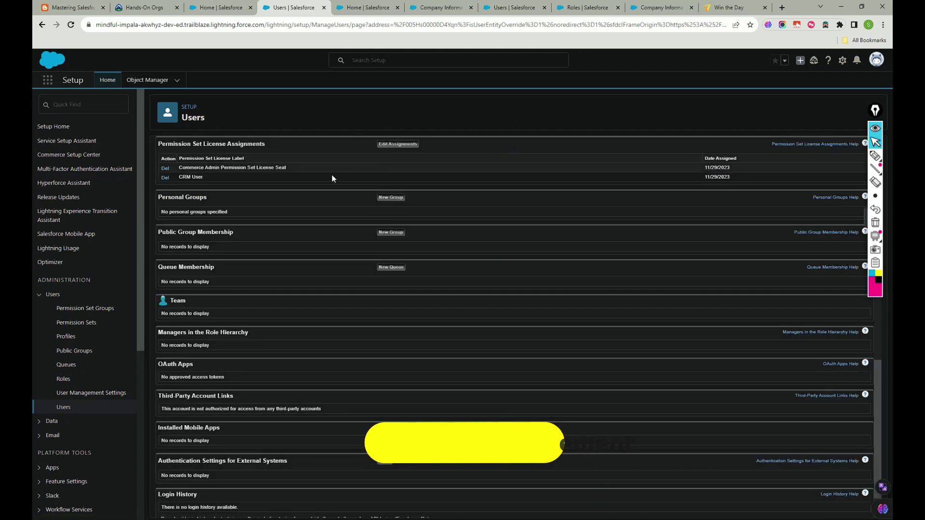
left_click(393, 144)
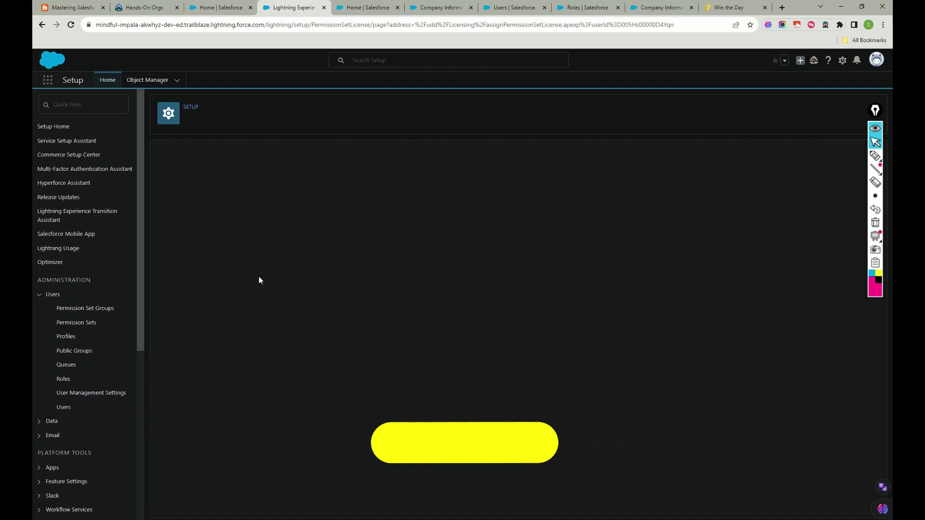
Save the new user's permission set license assignments.
scroll(334, 314, "down", 10)
scroll(334, 314, "down", 15)
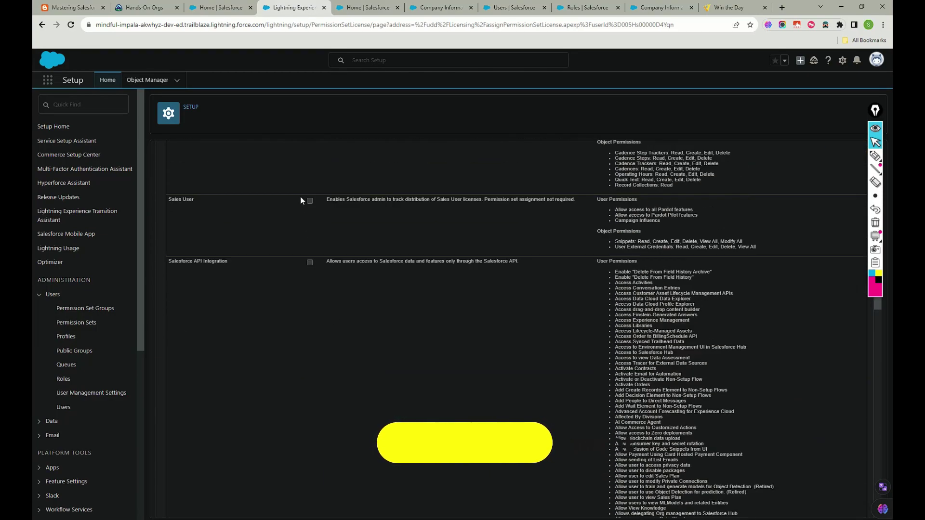
scroll(348, 304, "up", 20)
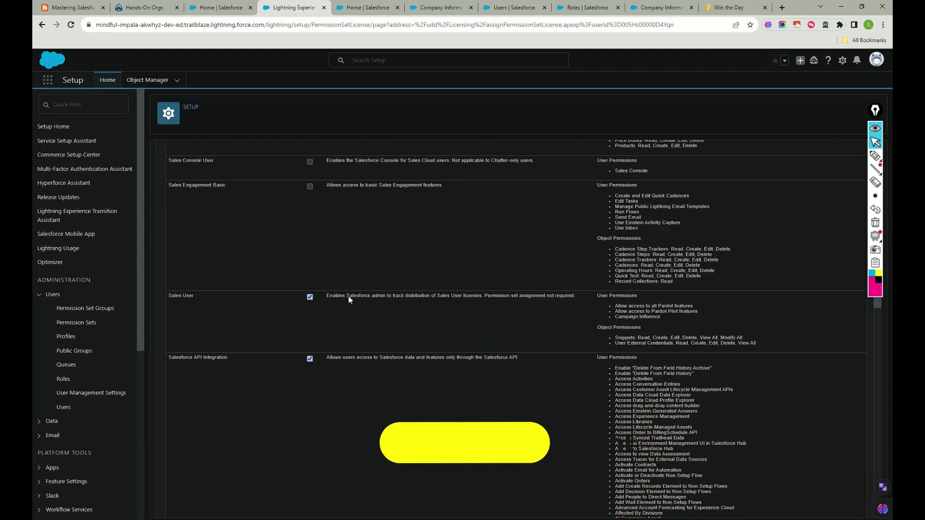
left_click(385, 180)
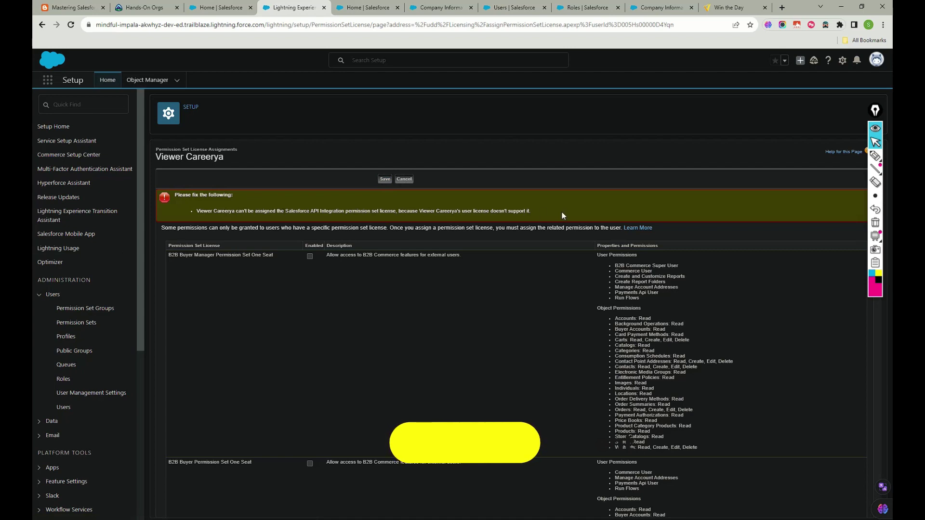
Fix the API Integration assignment error and save the license assignments again.
scroll(376, 238, "down", 20)
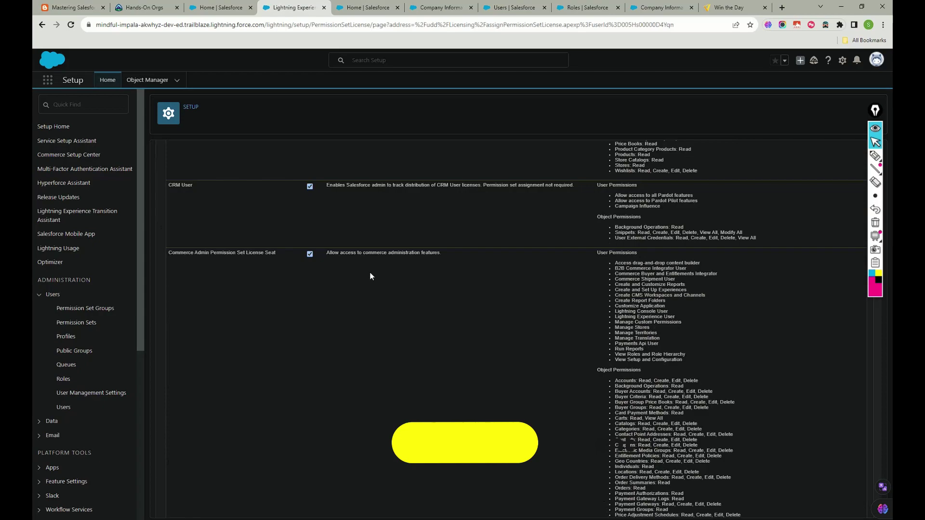
scroll(312, 289, "up", 2)
scroll(314, 305, "down", 15)
scroll(314, 309, "down", 20)
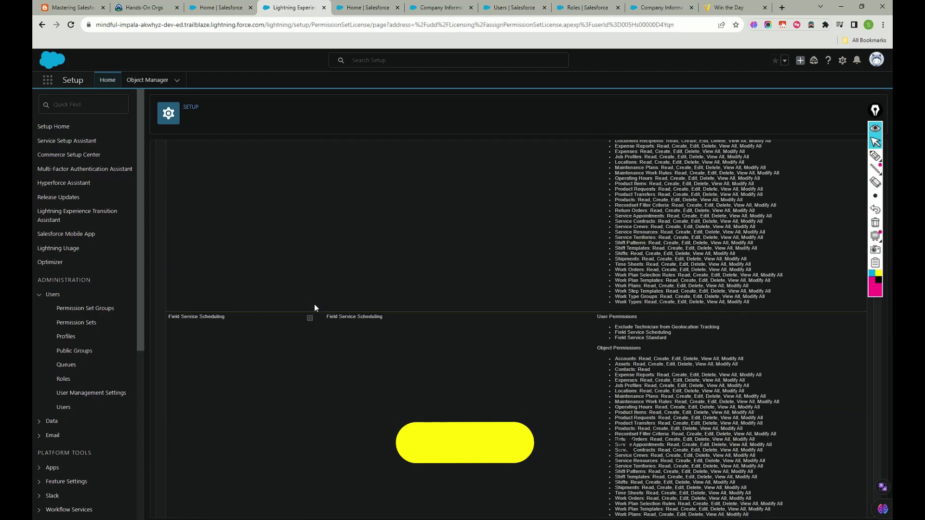
scroll(310, 368, "down", 3)
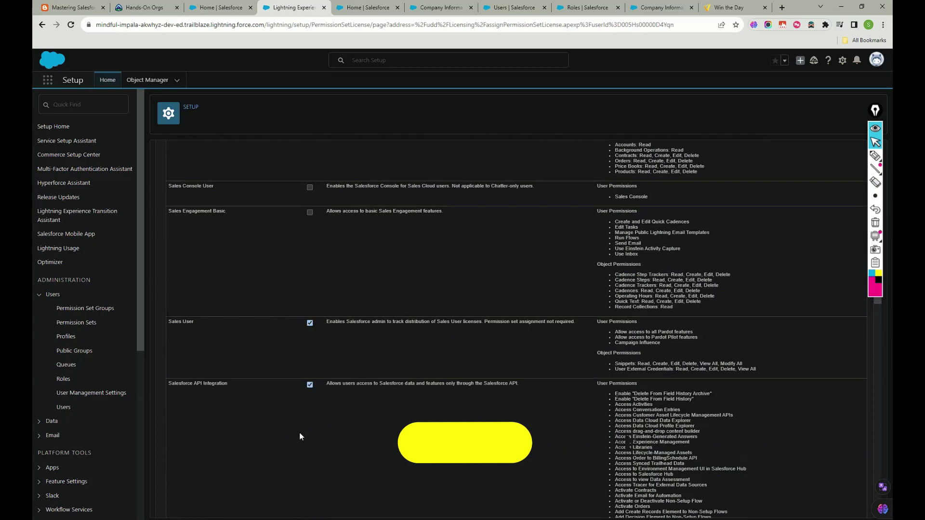
middle_click(312, 386)
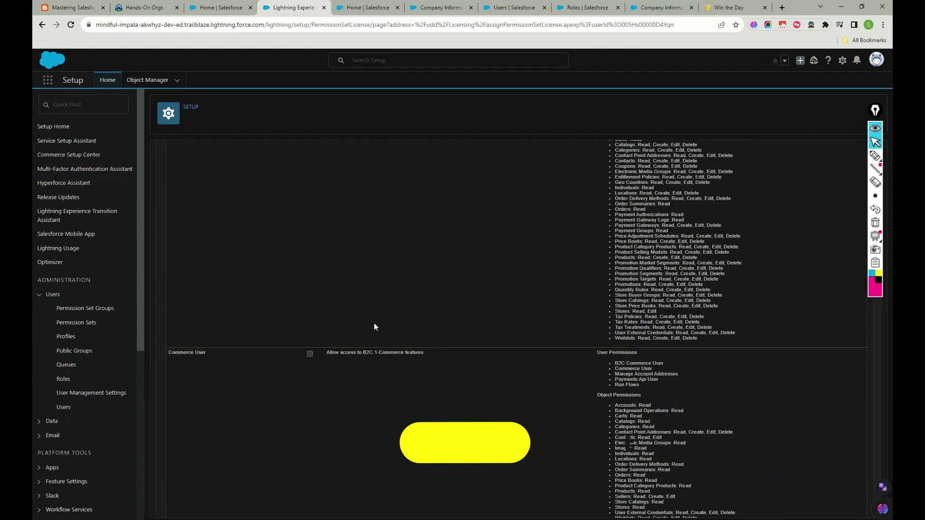
left_click(385, 179)
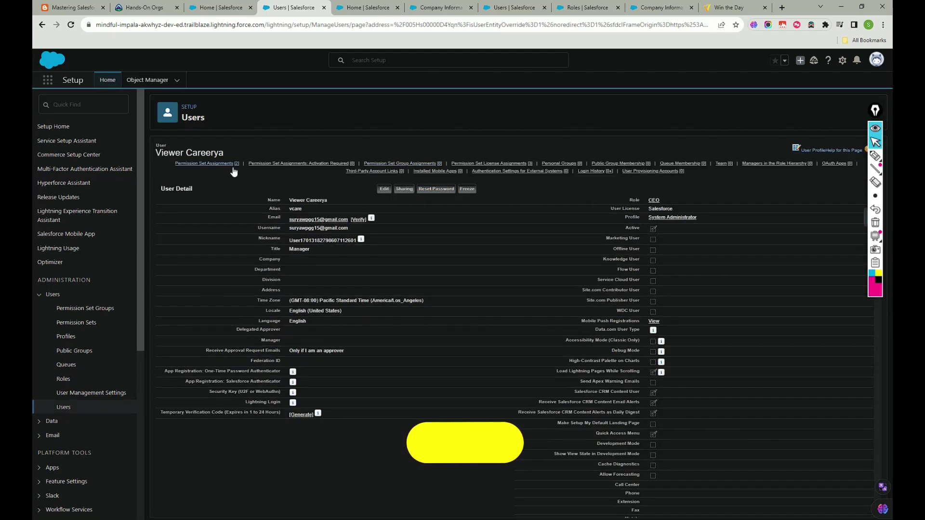
Switch to the Win the Day new-tab page.
mouse_move(427, 165)
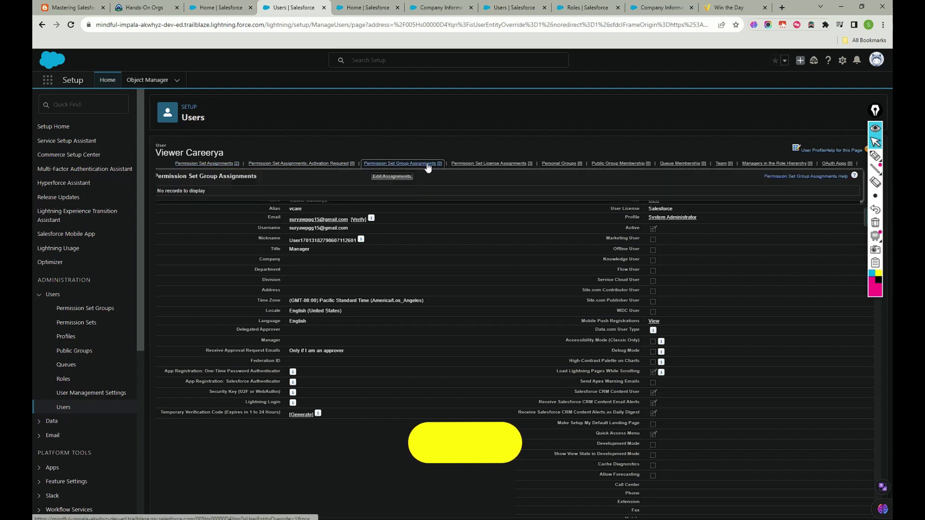
mouse_move(501, 165)
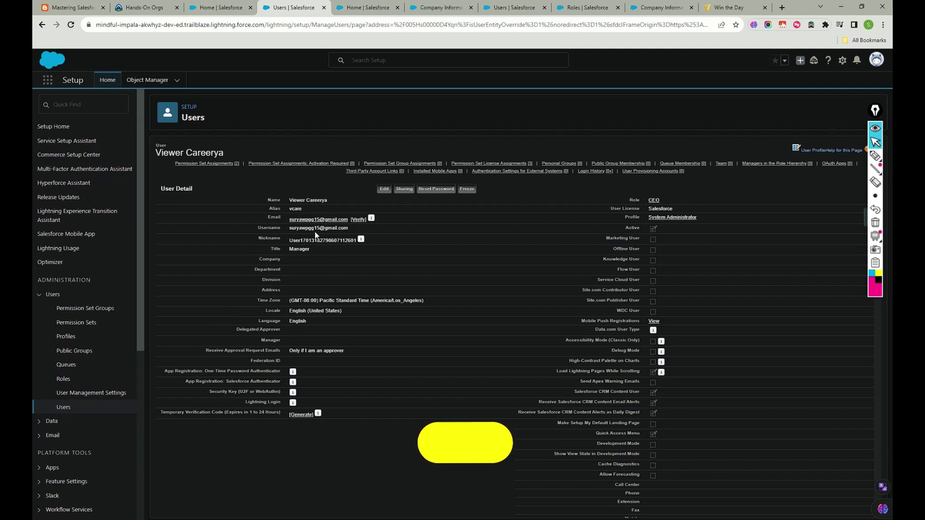
left_click(726, 9)
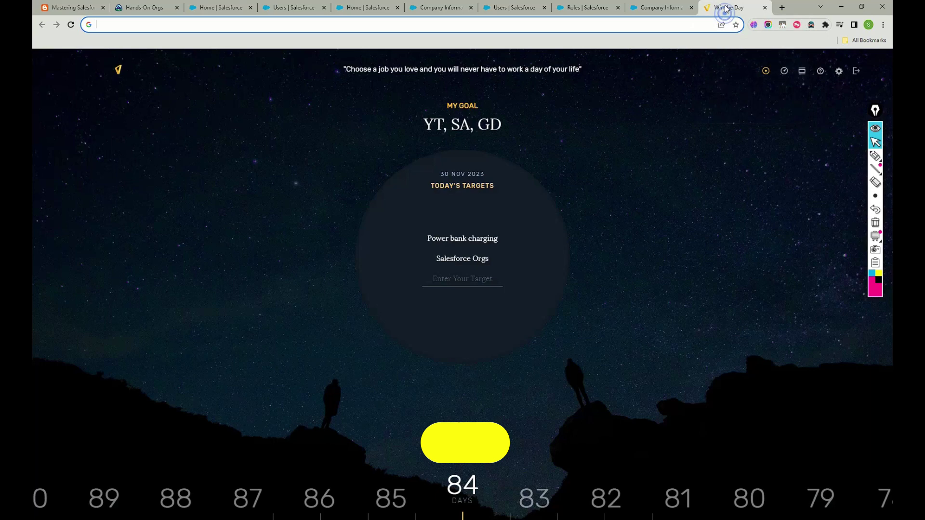
Open the 'Your Developer Edition Login Information' email in Gmail and follow its login link.
left_click(865, 40)
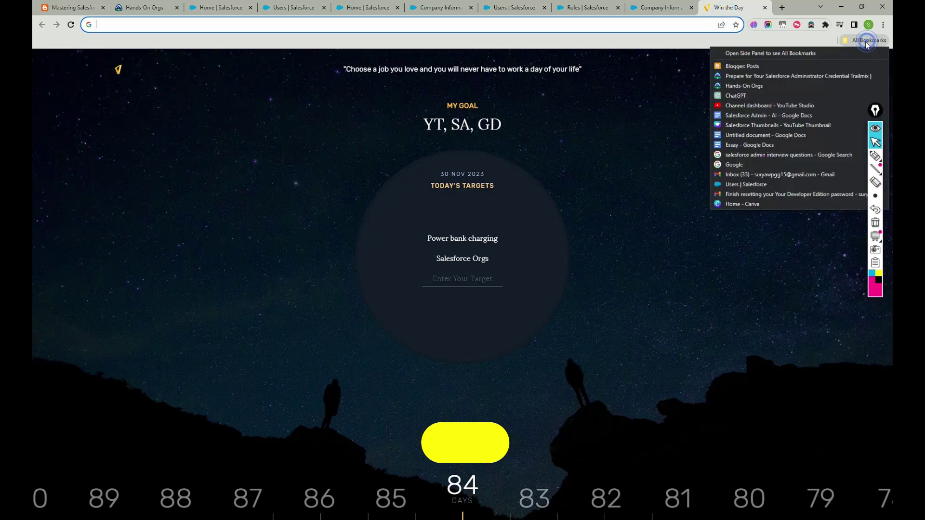
left_click(756, 175)
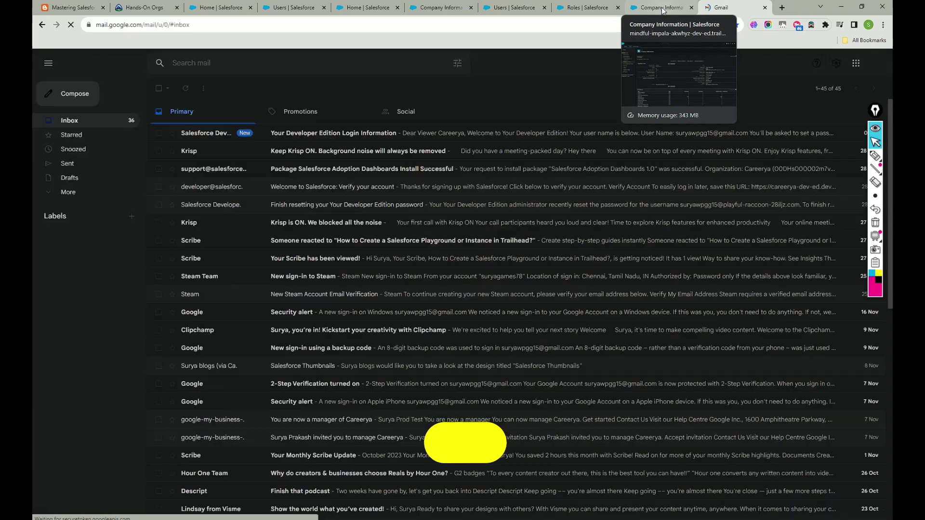
left_click(337, 133)
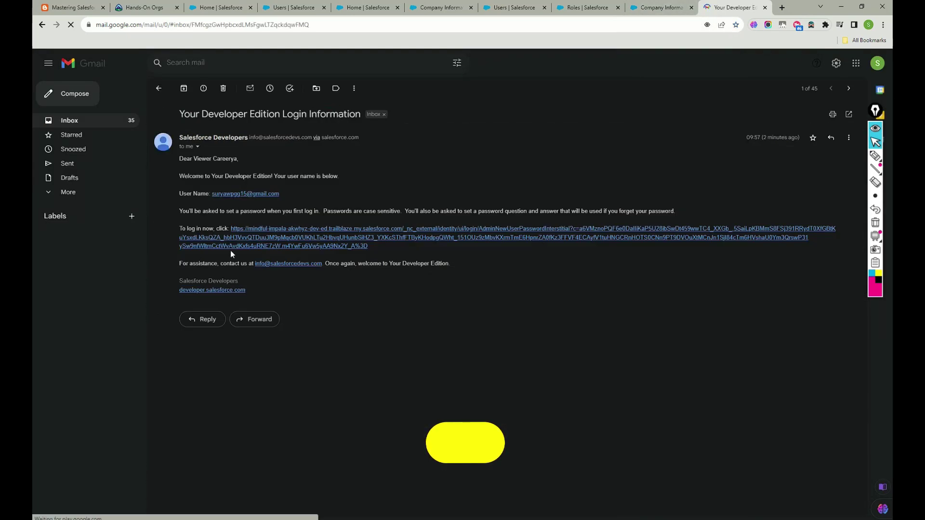
left_click(322, 239)
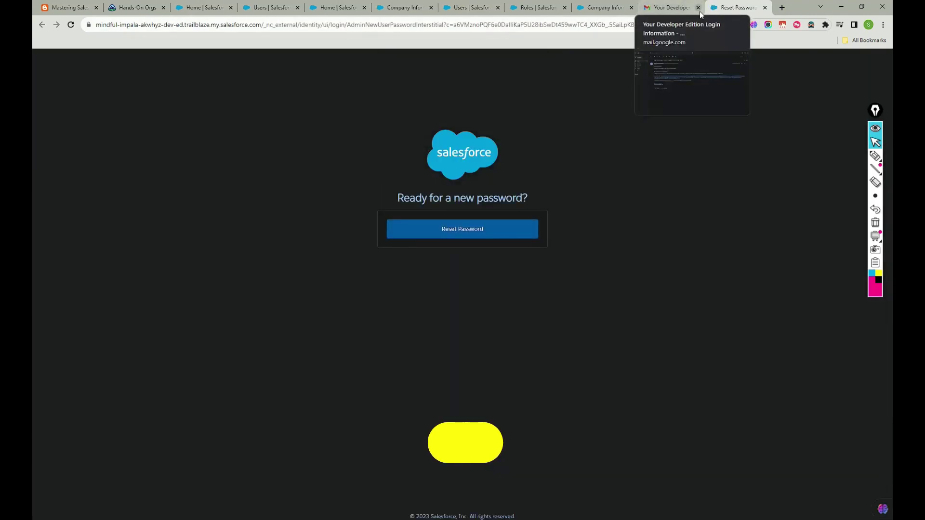
Move the password page tab ahead of Gmail and start the password reset.
left_click(698, 7)
left_click_drag(695, 10, 660, 10)
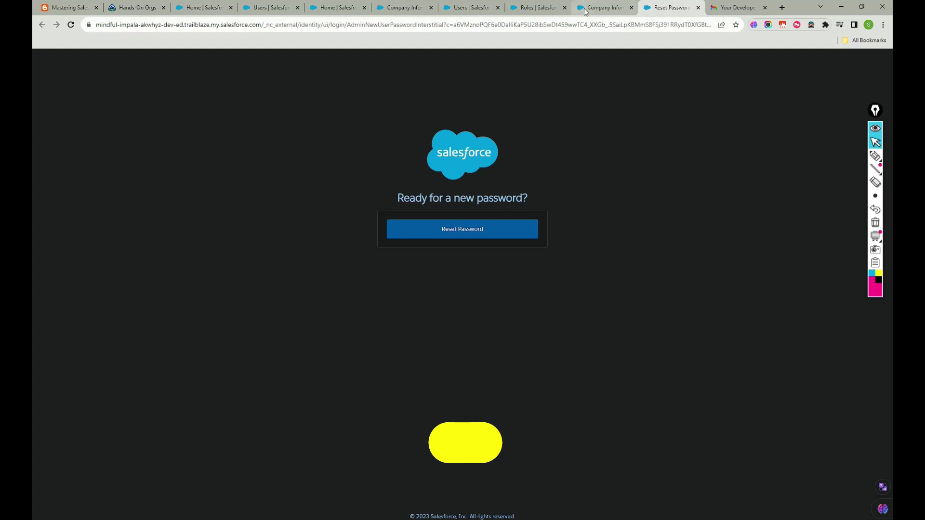
left_click(469, 236)
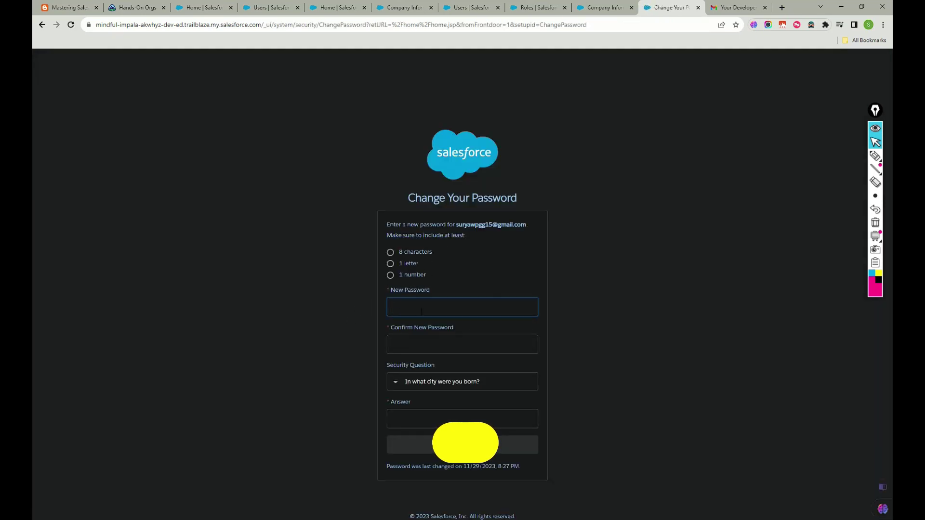
Enter and confirm the new password, fill in the birth-city security answer, and submit.
left_click(420, 310)
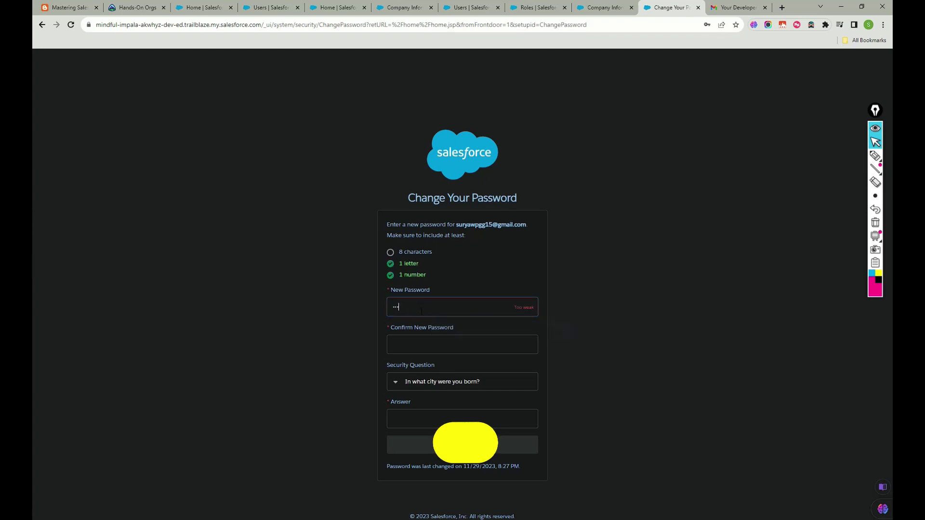
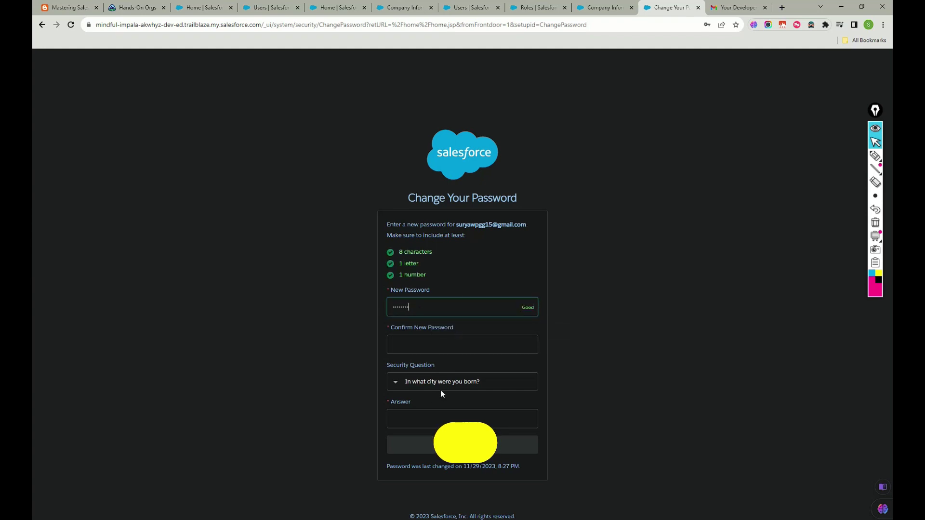
left_click(454, 342)
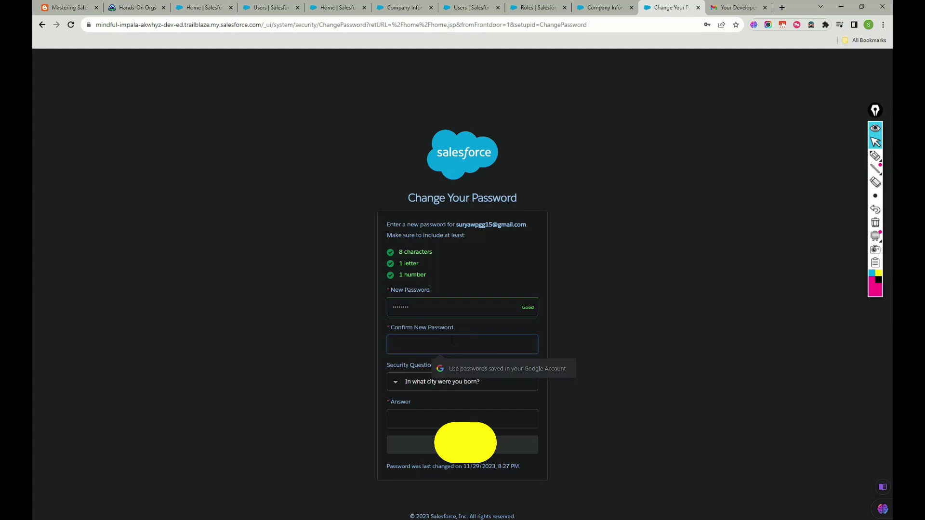
type("a")
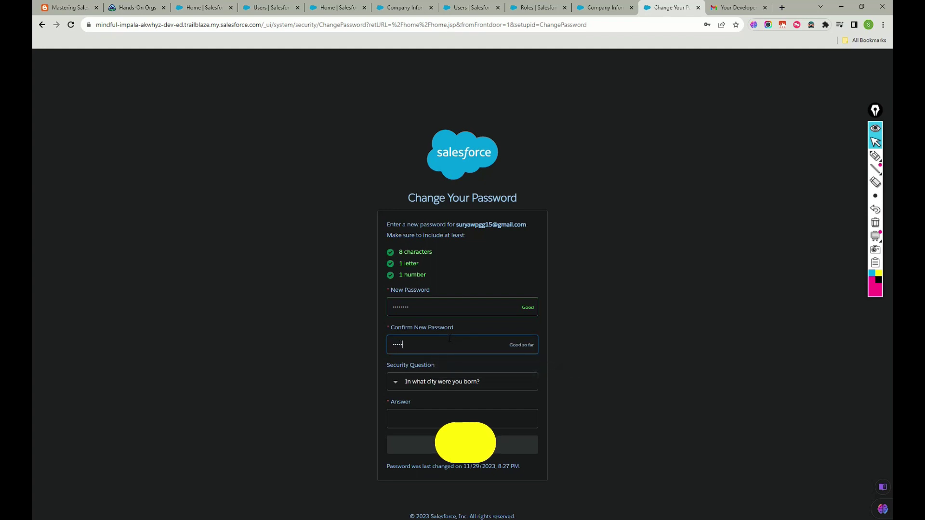
left_click(429, 417)
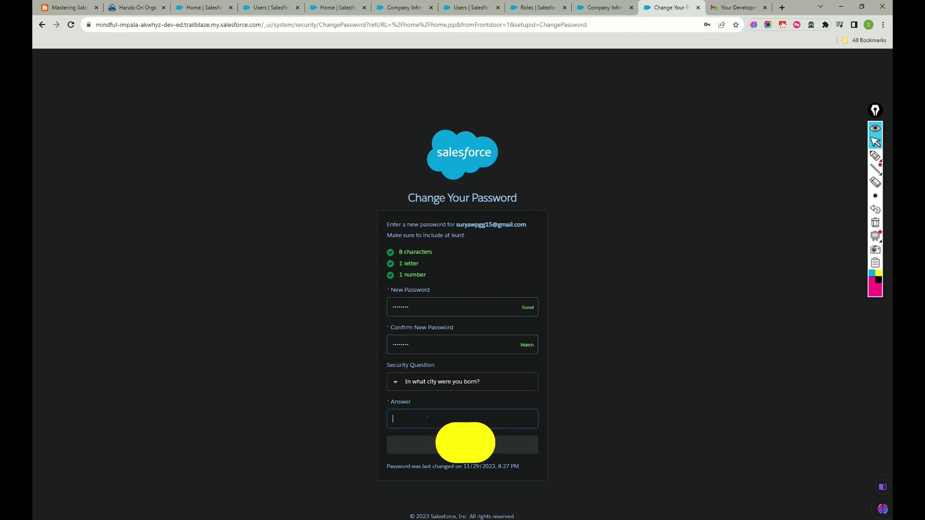
left_click(428, 446)
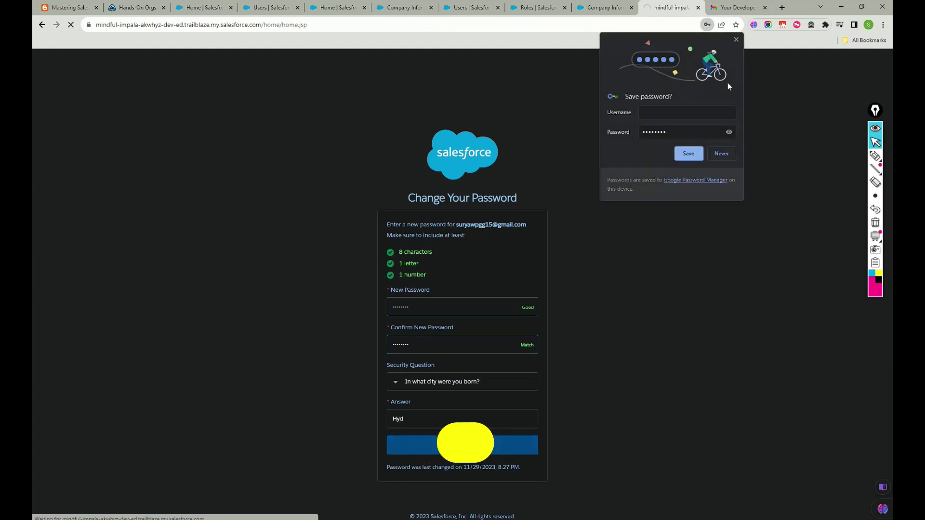
Dismiss the browser's save-password offer and its password tip.
left_click(689, 153)
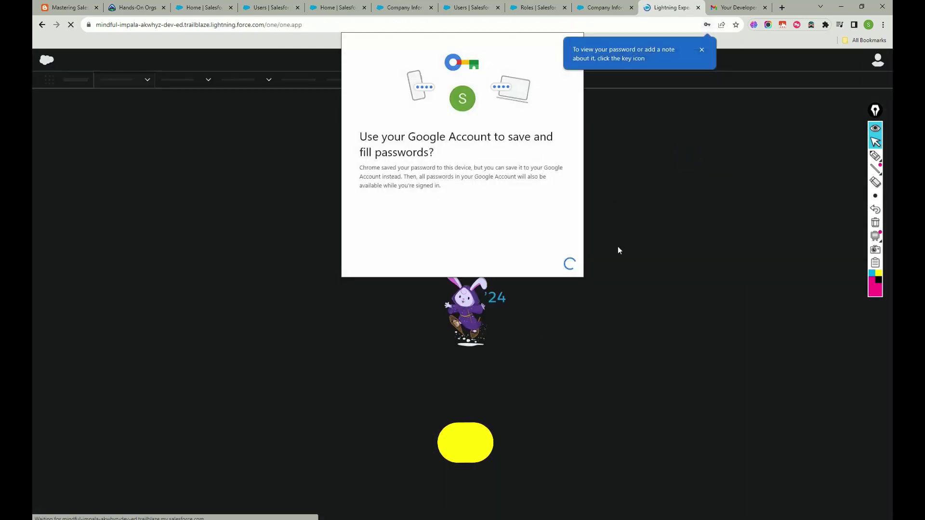
left_click(538, 263)
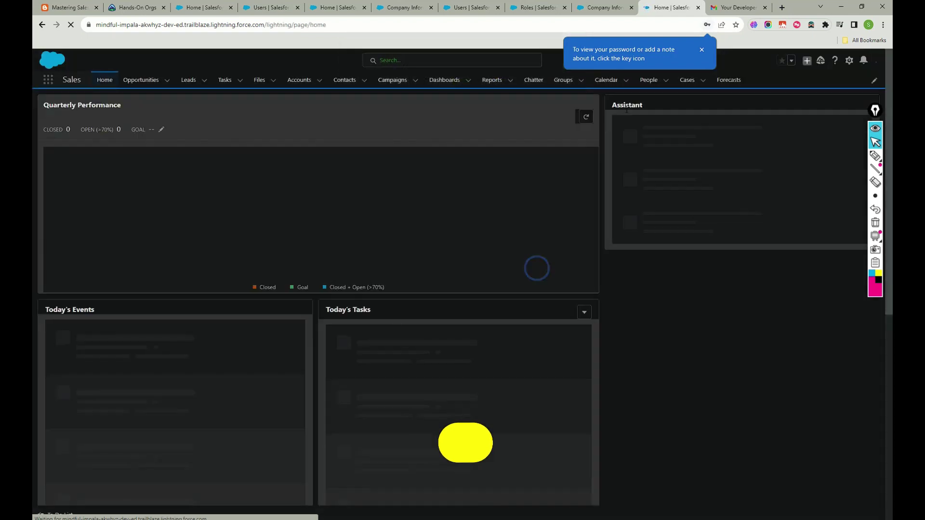
left_click(702, 49)
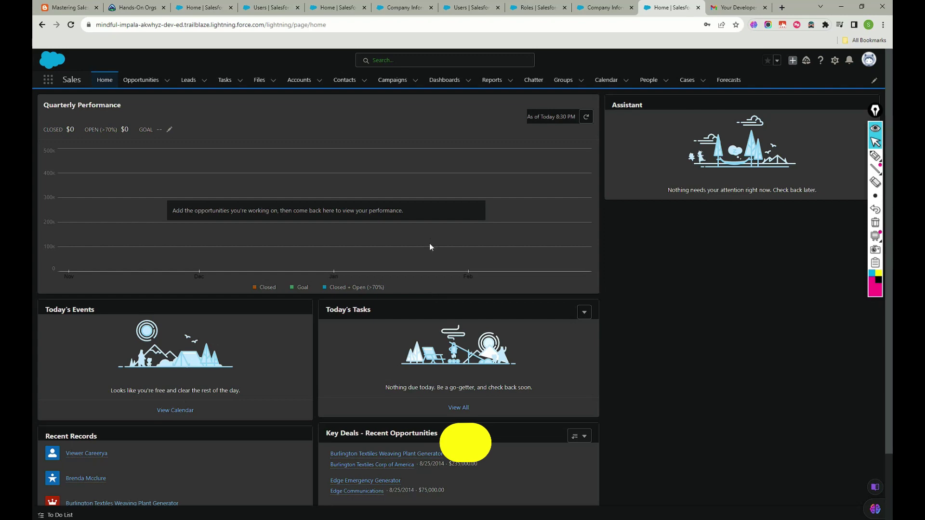
Check the Sales home page, then return to the Setup All Users list.
left_click(669, 7)
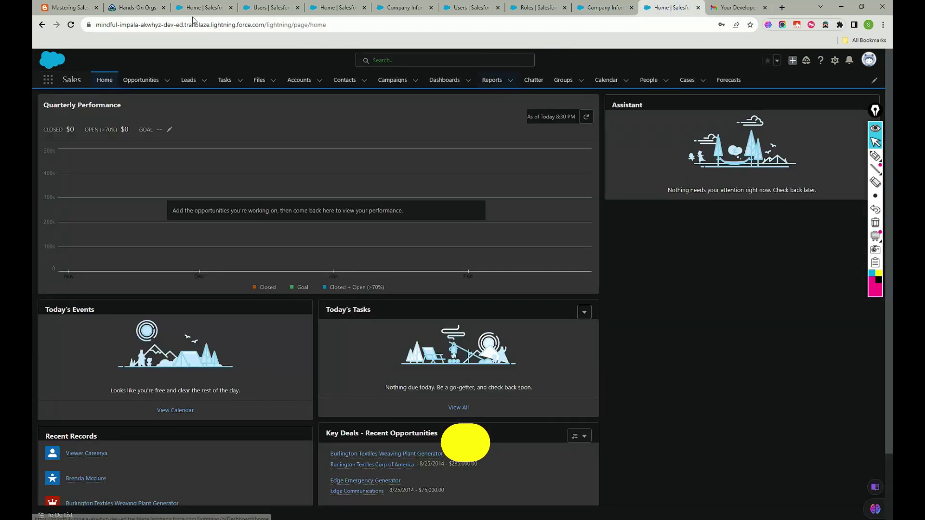
left_click(137, 7)
left_click(670, 7)
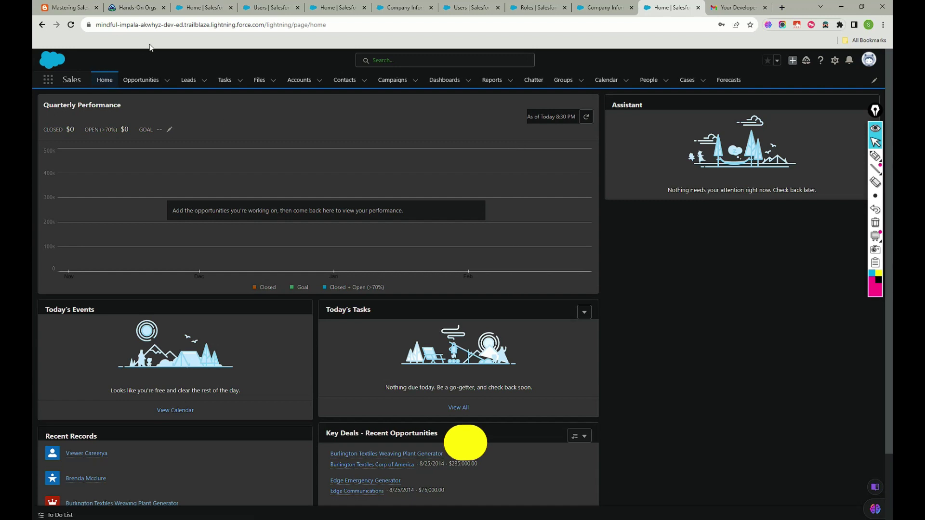
scroll(289, 248, "down", 2)
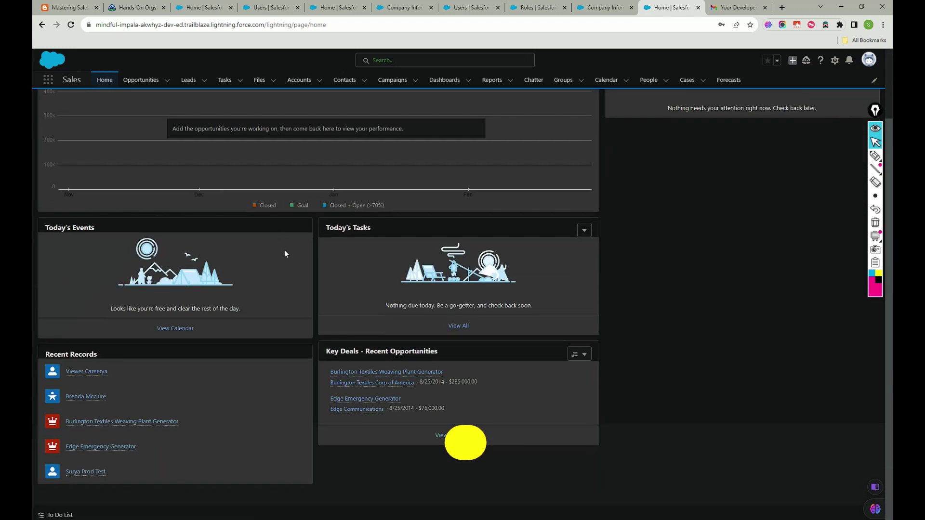
scroll(289, 253, "up", 2)
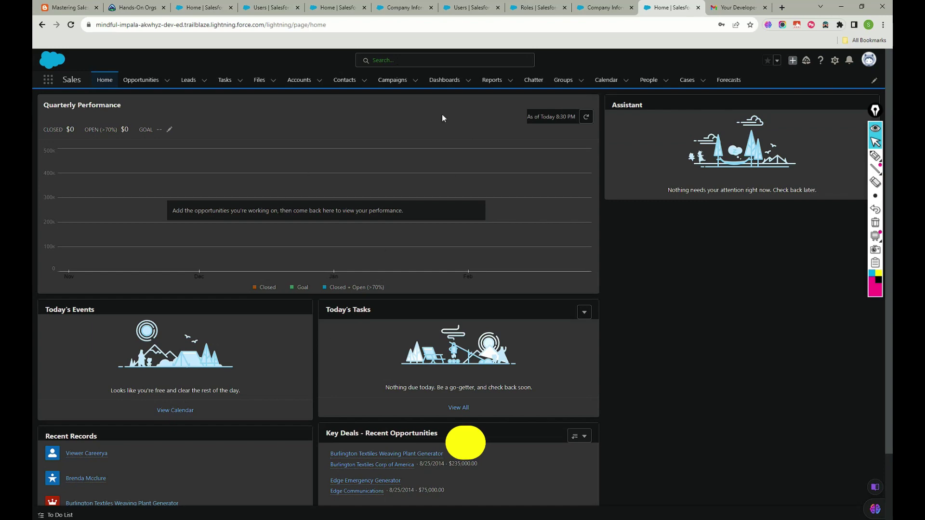
left_click(536, 8)
left_click(464, 10)
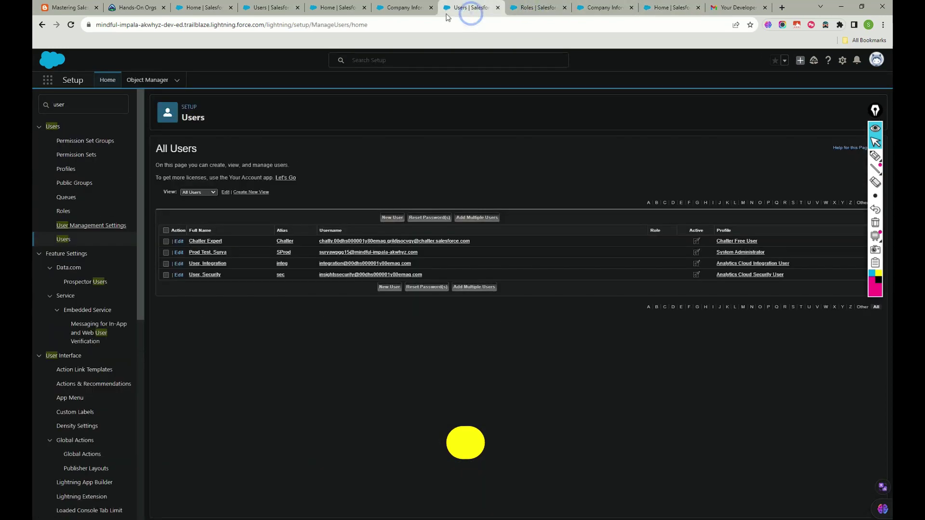
Reload Company Information and confirm the Salesforce license row shows 2 used, 0 remaining.
left_click(406, 12)
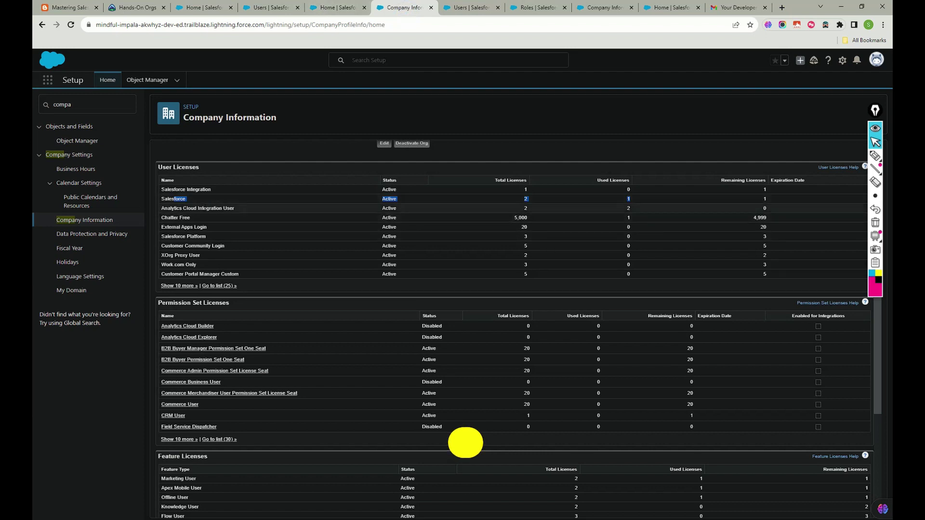
left_click_drag(186, 199, 544, 193)
left_click(544, 193)
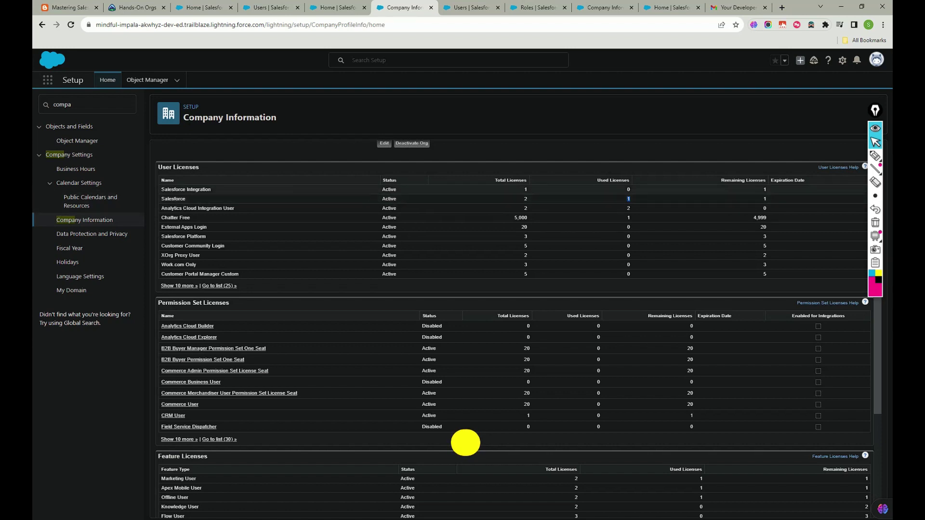
left_click(70, 24)
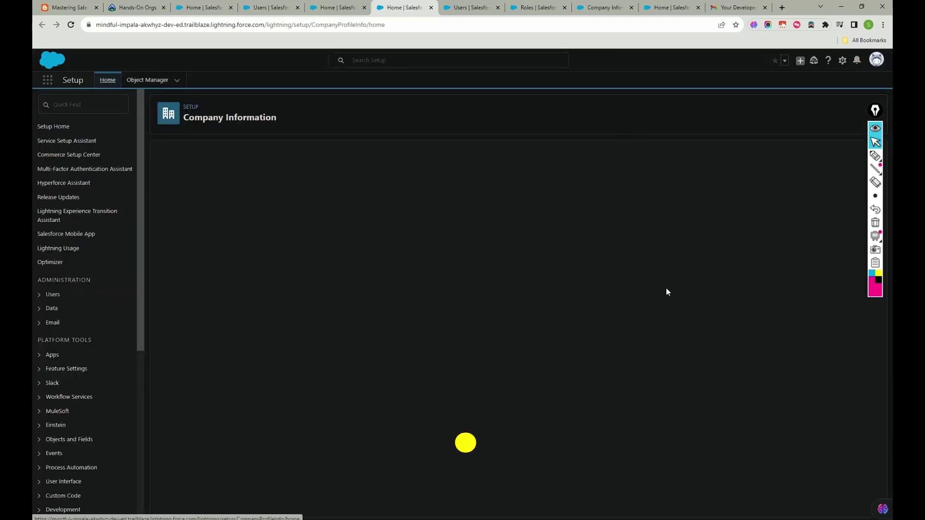
scroll(645, 275, "down", 4)
left_click_drag(635, 252, 761, 249)
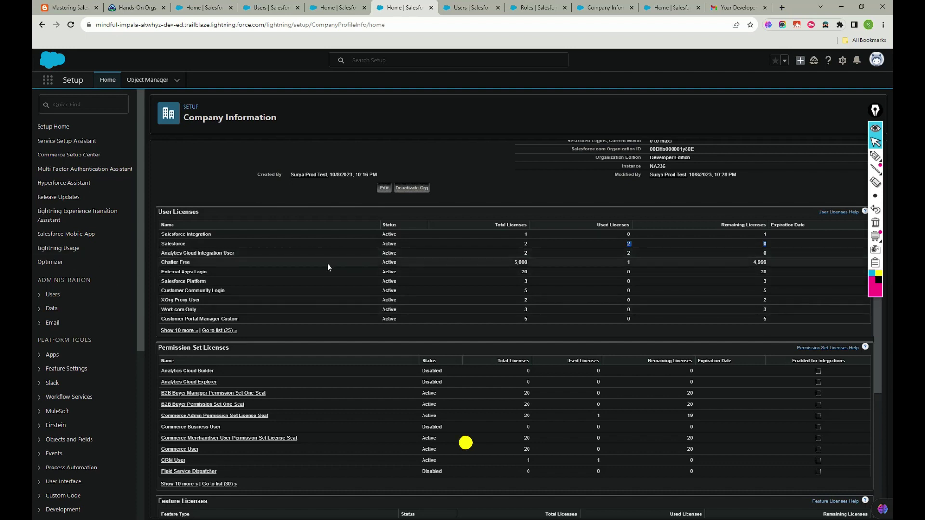
left_click(325, 7)
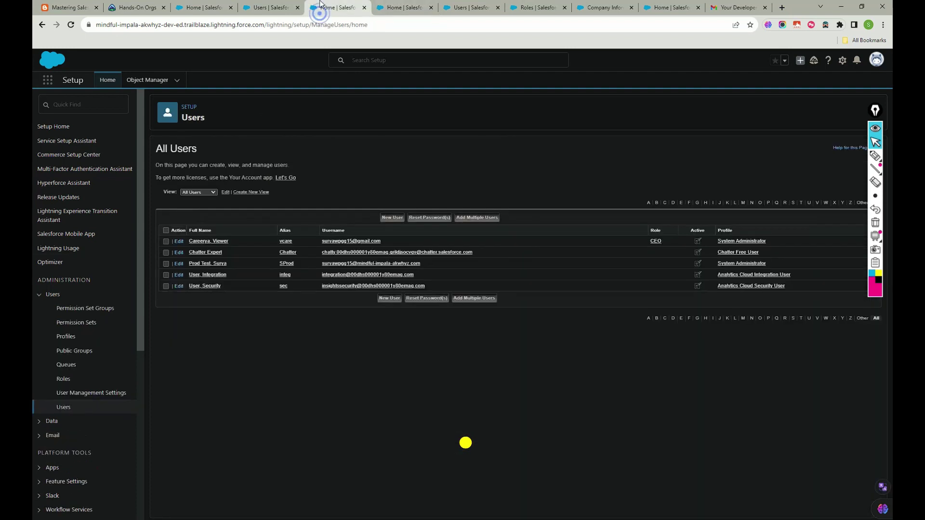
Flip through the Users, Sales home, Trailhead and blog tabs, ending on the new user's detail page.
left_click(272, 9)
left_click(336, 8)
left_click(264, 11)
left_click(199, 10)
left_click(132, 8)
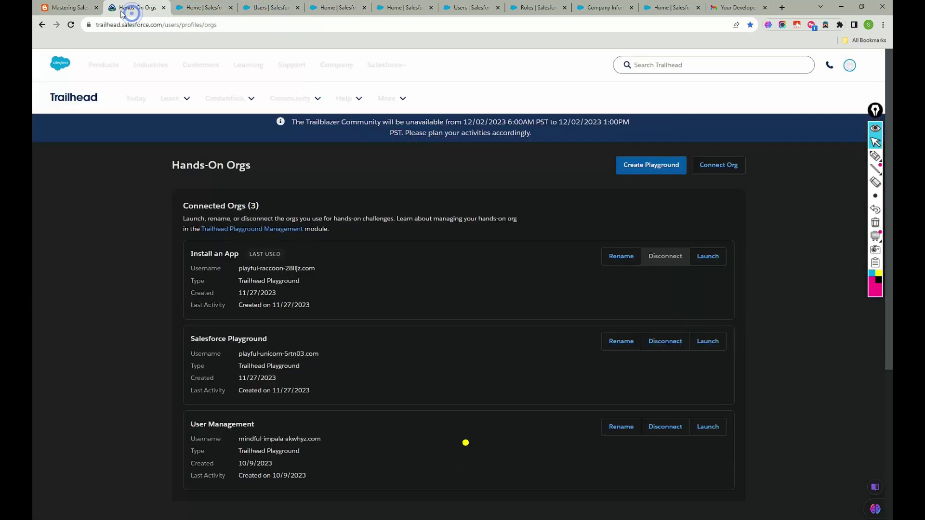
left_click(68, 8)
scroll(350, 257, "down", 5)
scroll(350, 257, "down", 15)
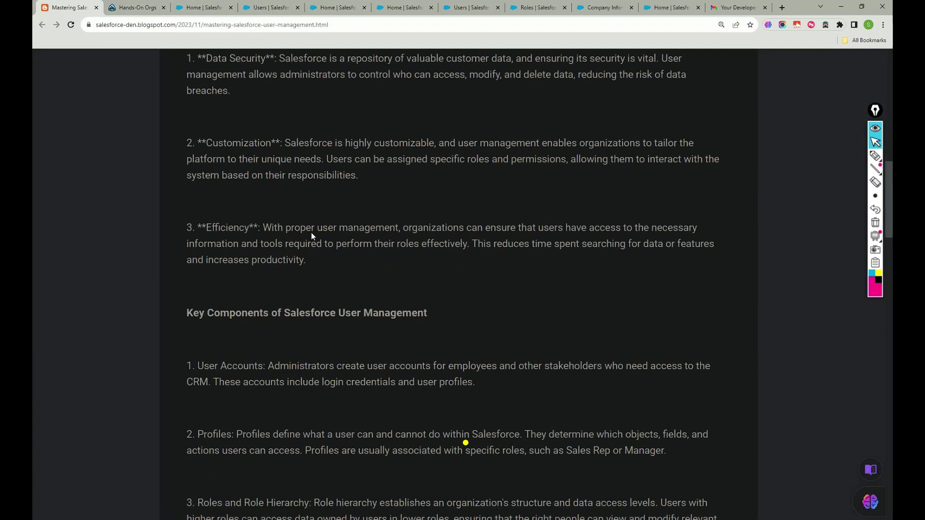
scroll(312, 235, "down", 12)
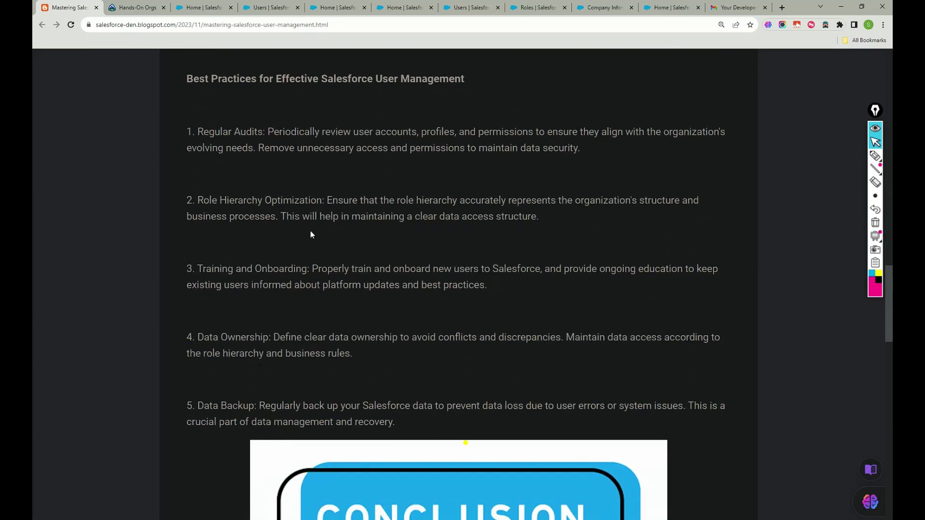
scroll(311, 231, "down", 8)
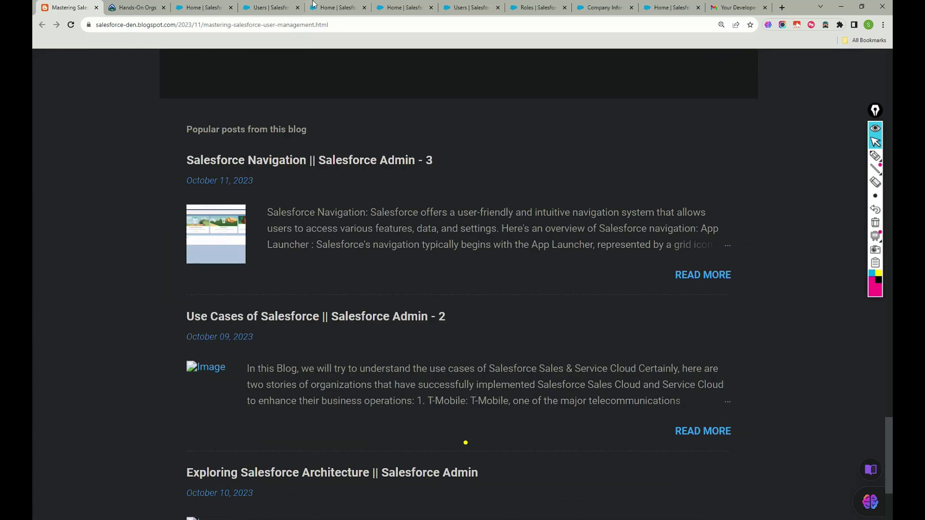
left_click(261, 7)
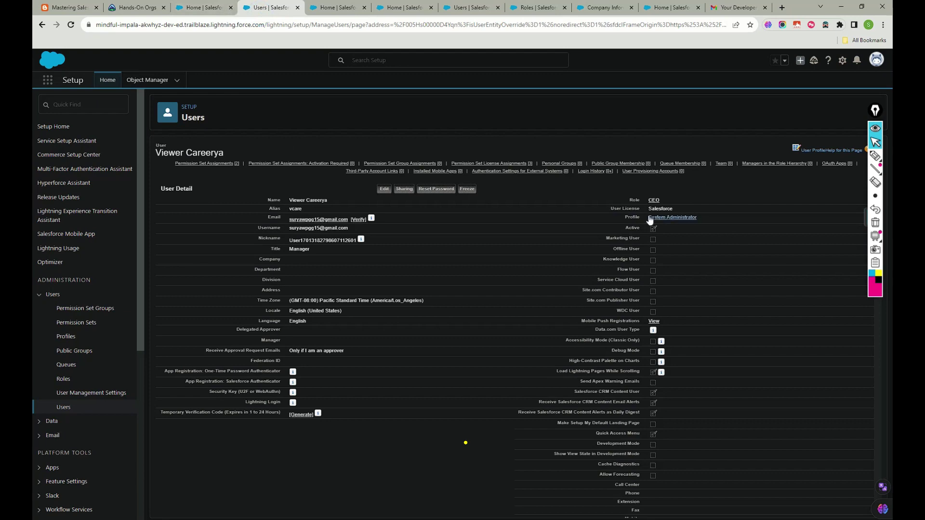
Review the new user's detail page and highlight their Salesforce user license.
scroll(481, 249, "down", 10)
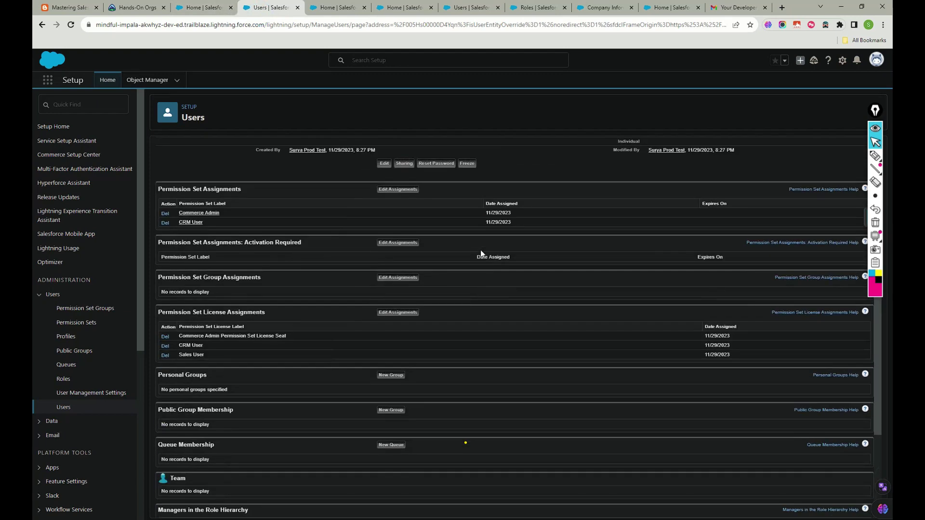
scroll(465, 443, "up", 10)
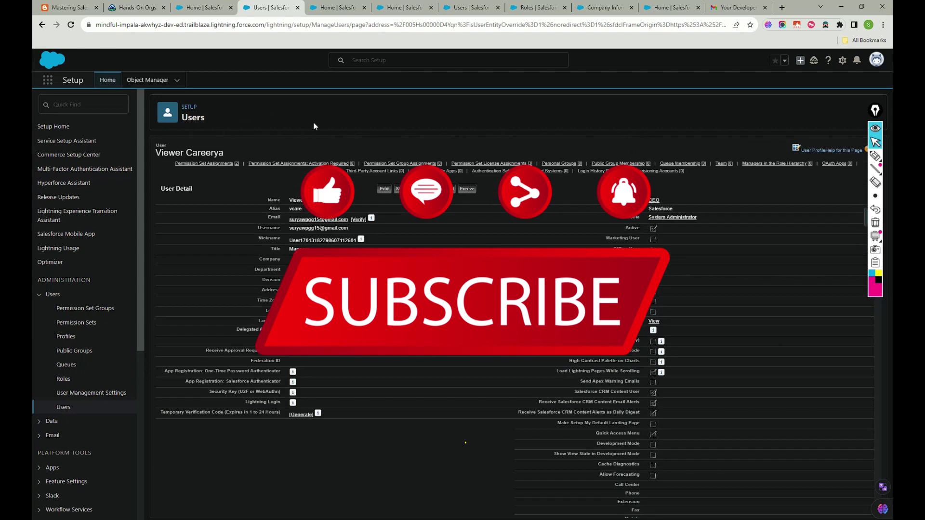
scroll(412, 231, "down", 5)
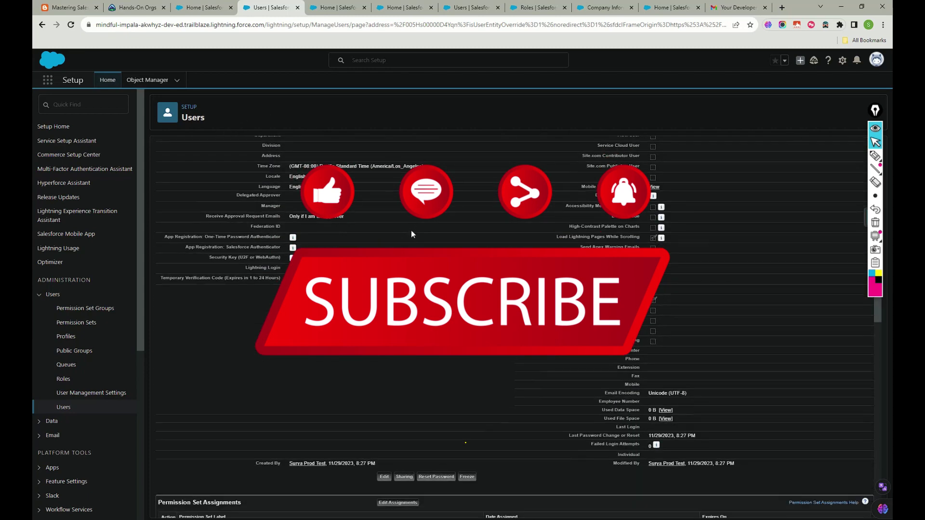
scroll(411, 230, "up", 5)
left_click_drag(637, 209, 680, 210)
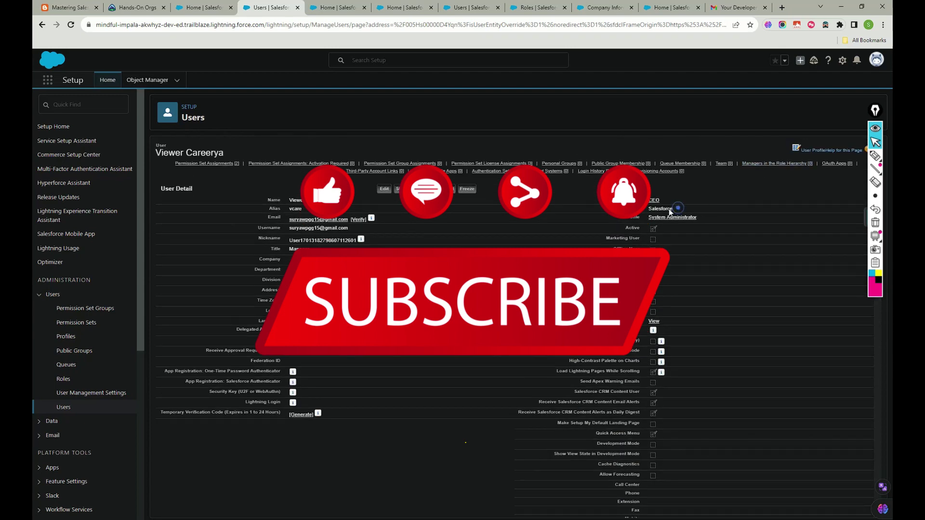
Check the Company Information license counts, then return to the All Users list.
left_click(334, 7)
left_click(403, 8)
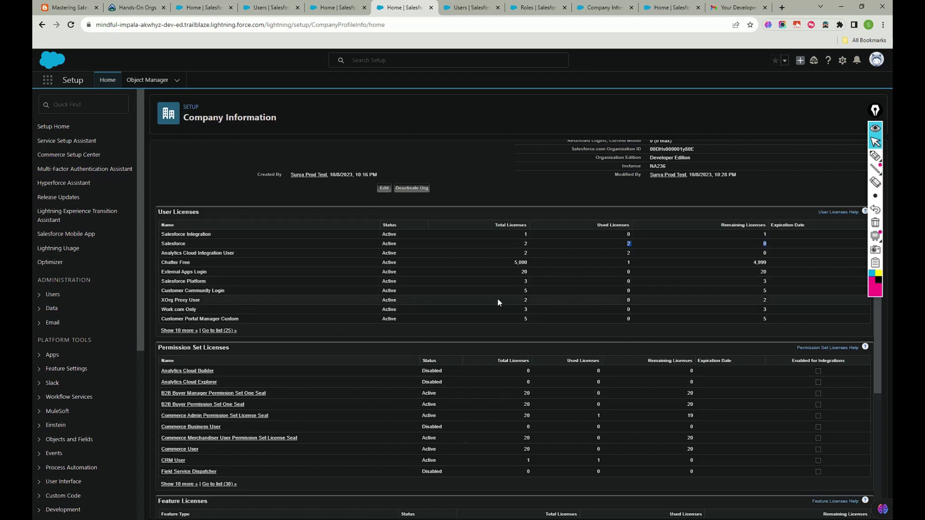
scroll(461, 293, "up", 4)
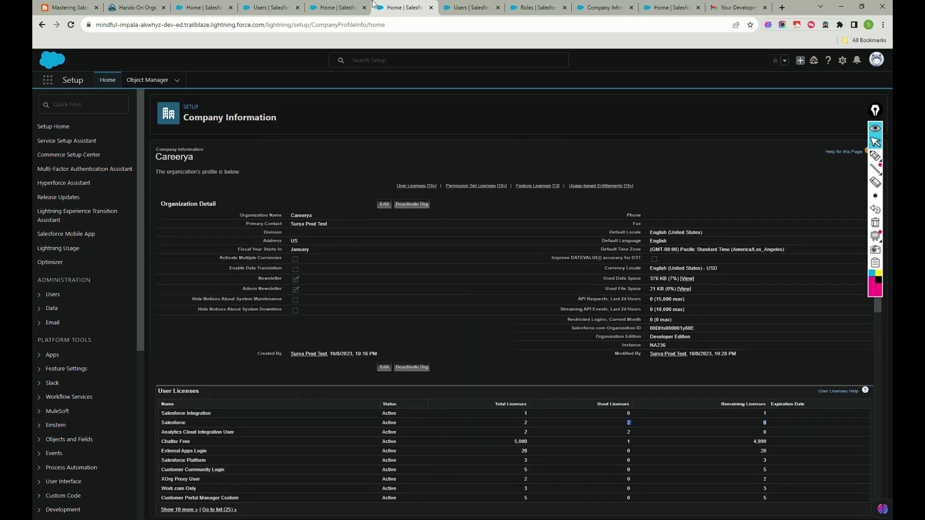
left_click(337, 8)
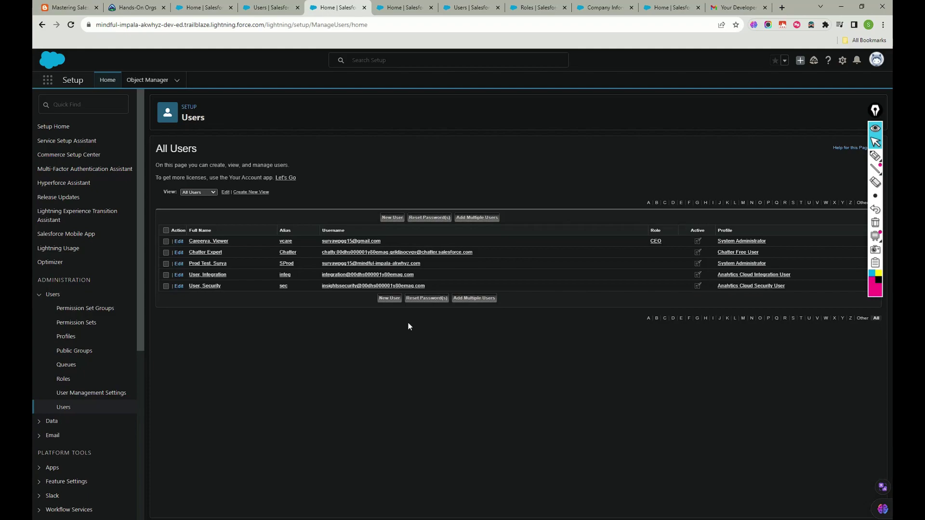
Scroll the Mastering Salesforce User Management post to its Key Components section.
left_click(63, 8)
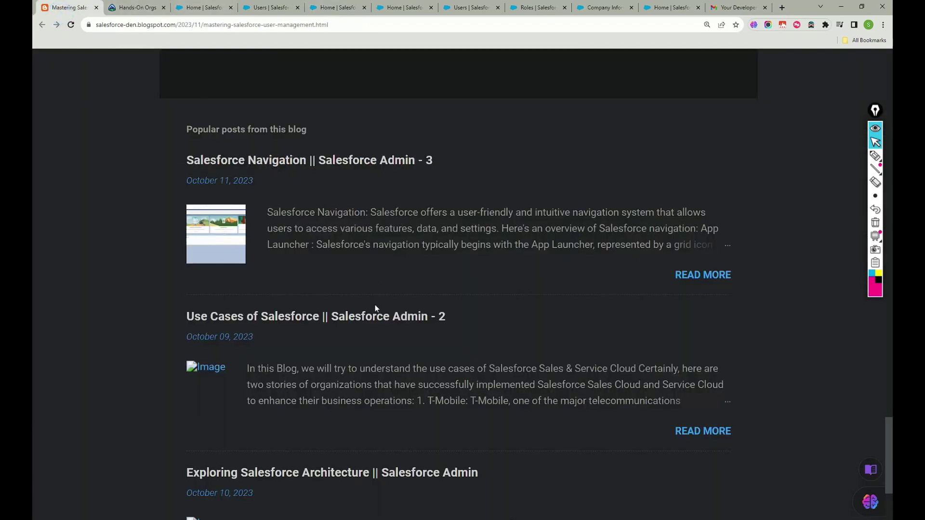
scroll(374, 305, "up", 15)
scroll(342, 272, "up", 14)
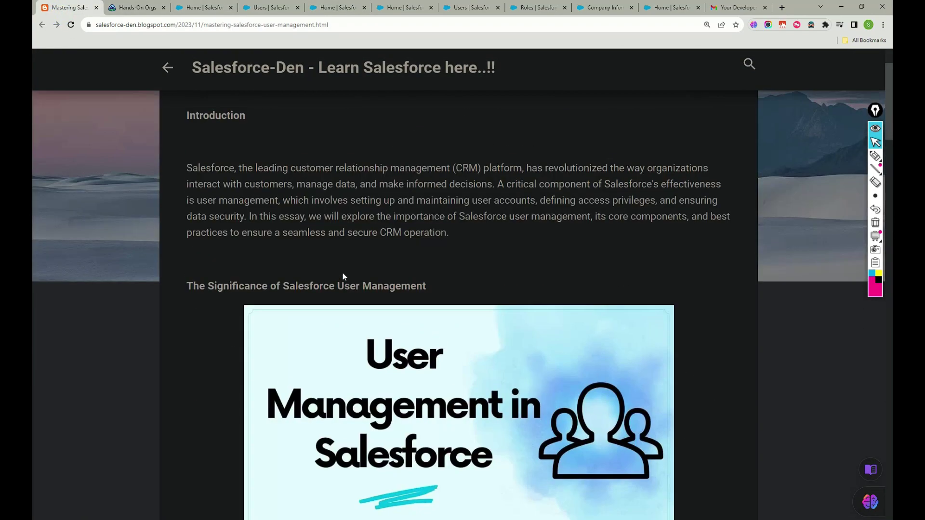
scroll(359, 264, "down", 13)
scroll(361, 269, "down", 5)
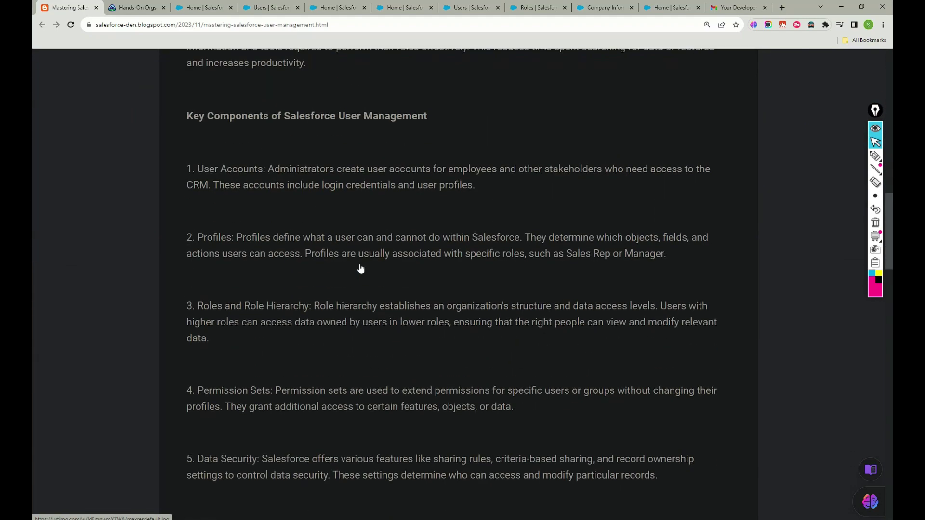
scroll(359, 264, "down", 1)
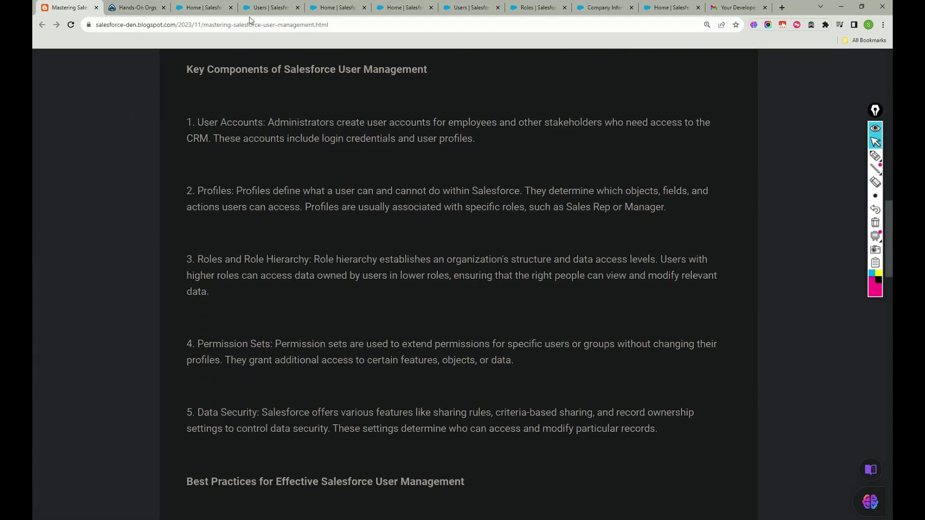